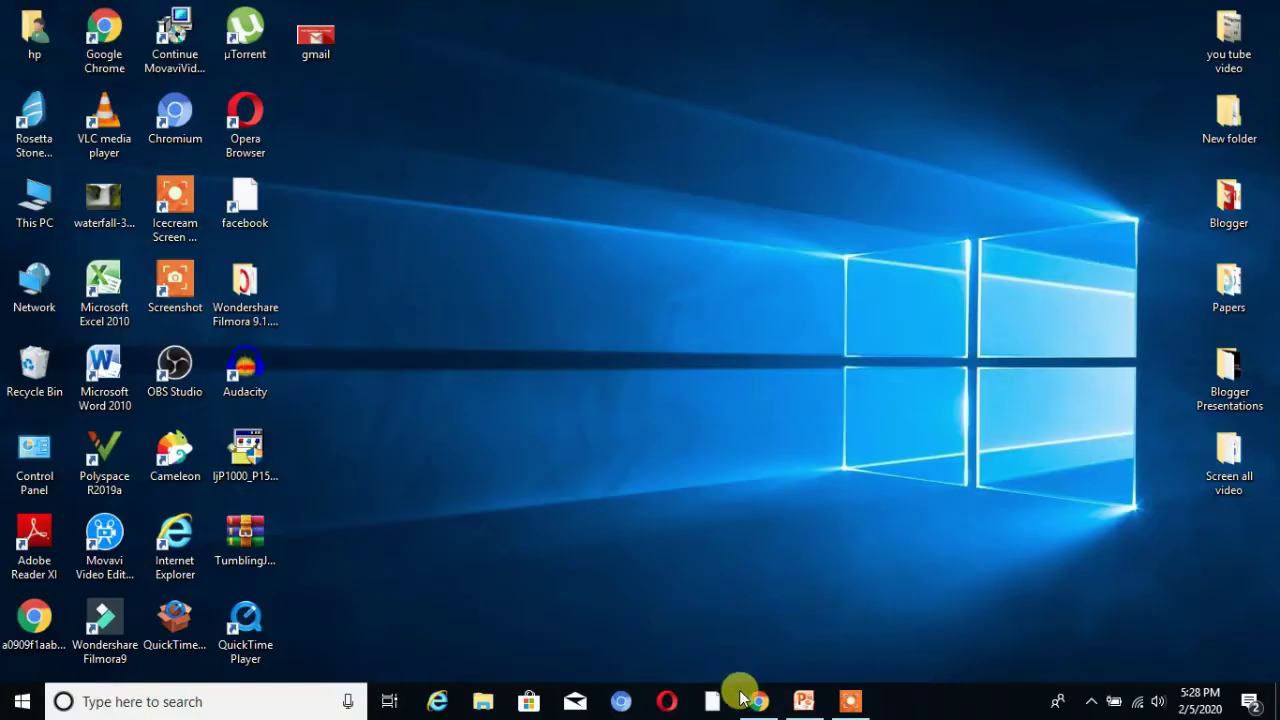
Open Gmail's full settings from the gear menu and scroll down to the empty Signature section.
click(758, 701)
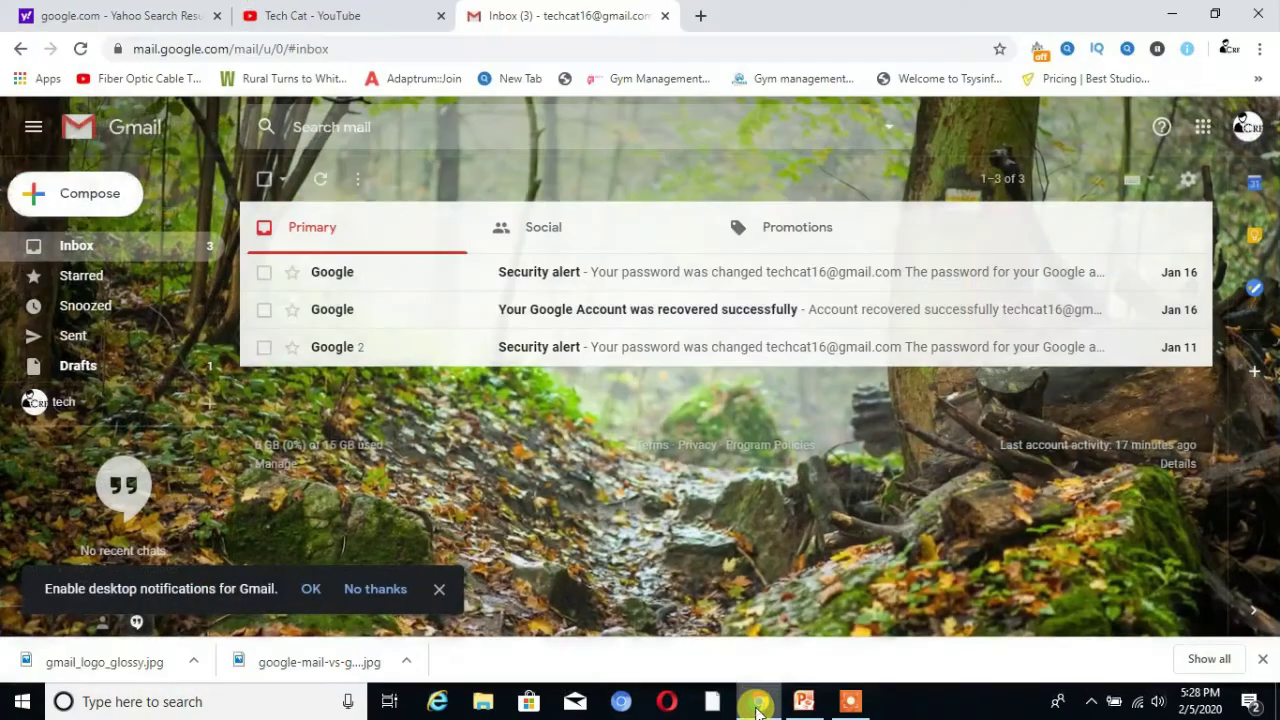
click(1190, 184)
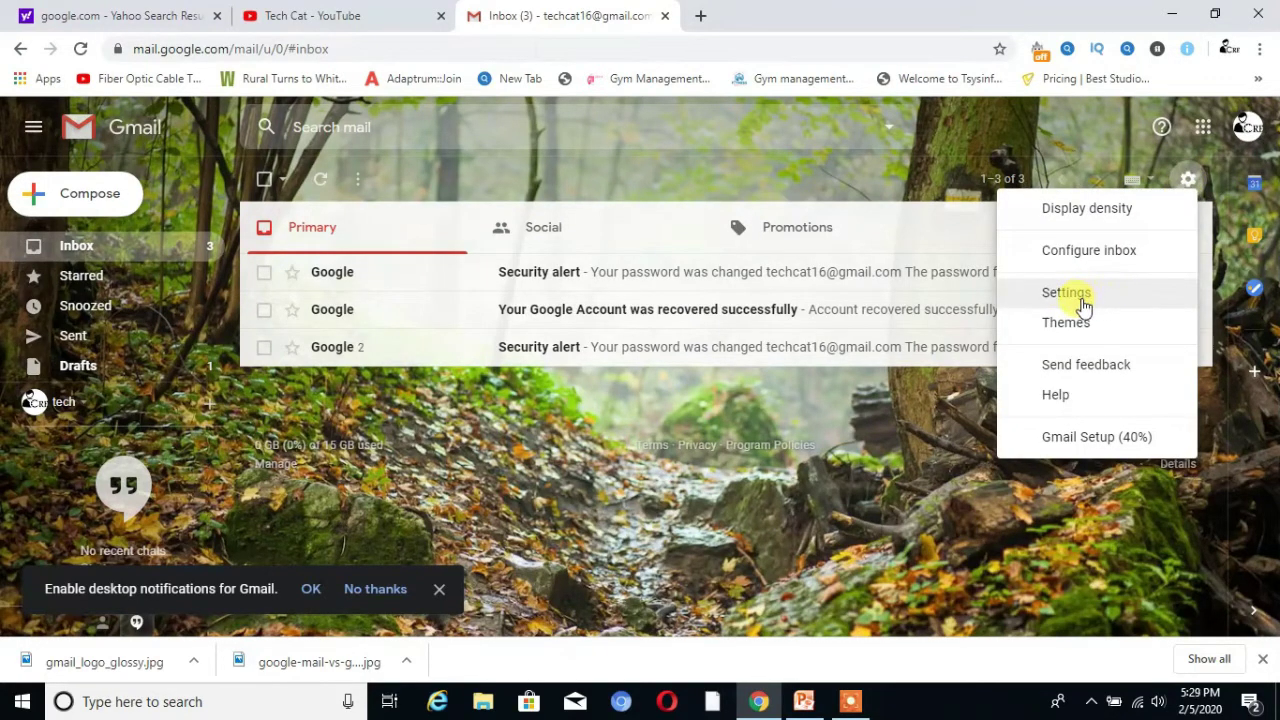
click(1066, 293)
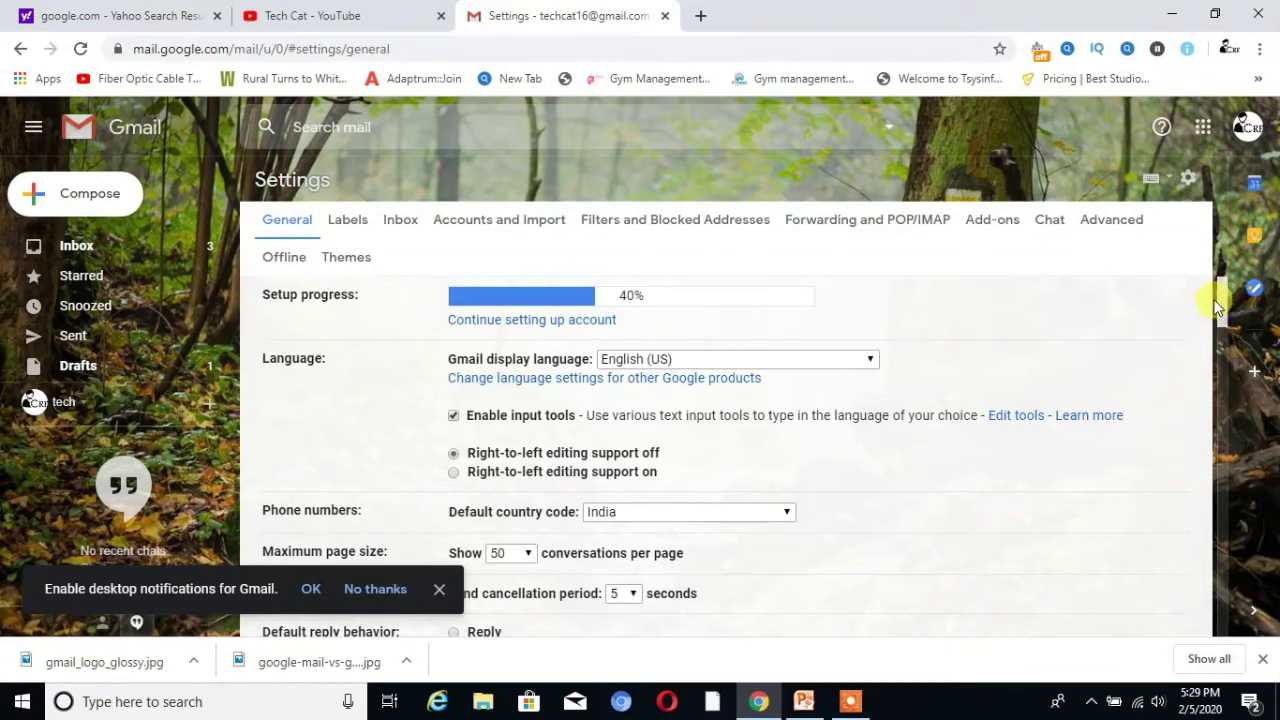
mouse_move(1228, 320)
mouse_down()
mouse_move(1230, 556)
mouse_move(1231, 538)
mouse_up()
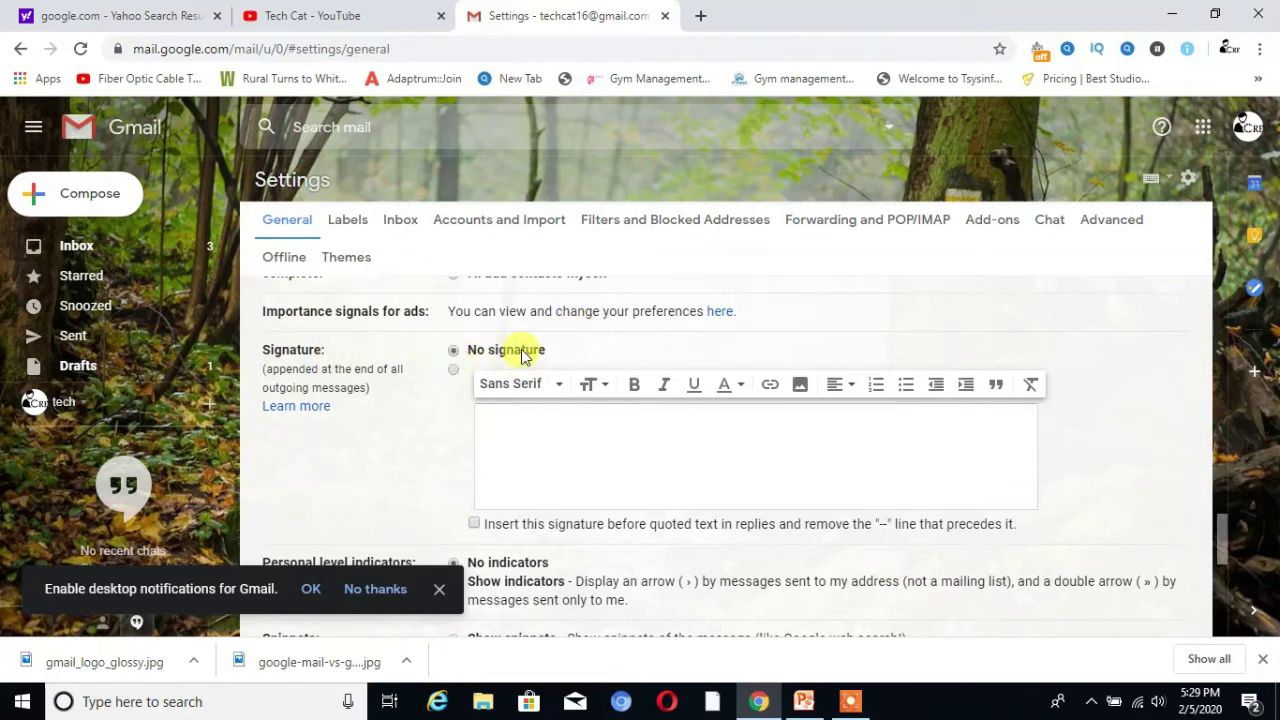
click(453, 370)
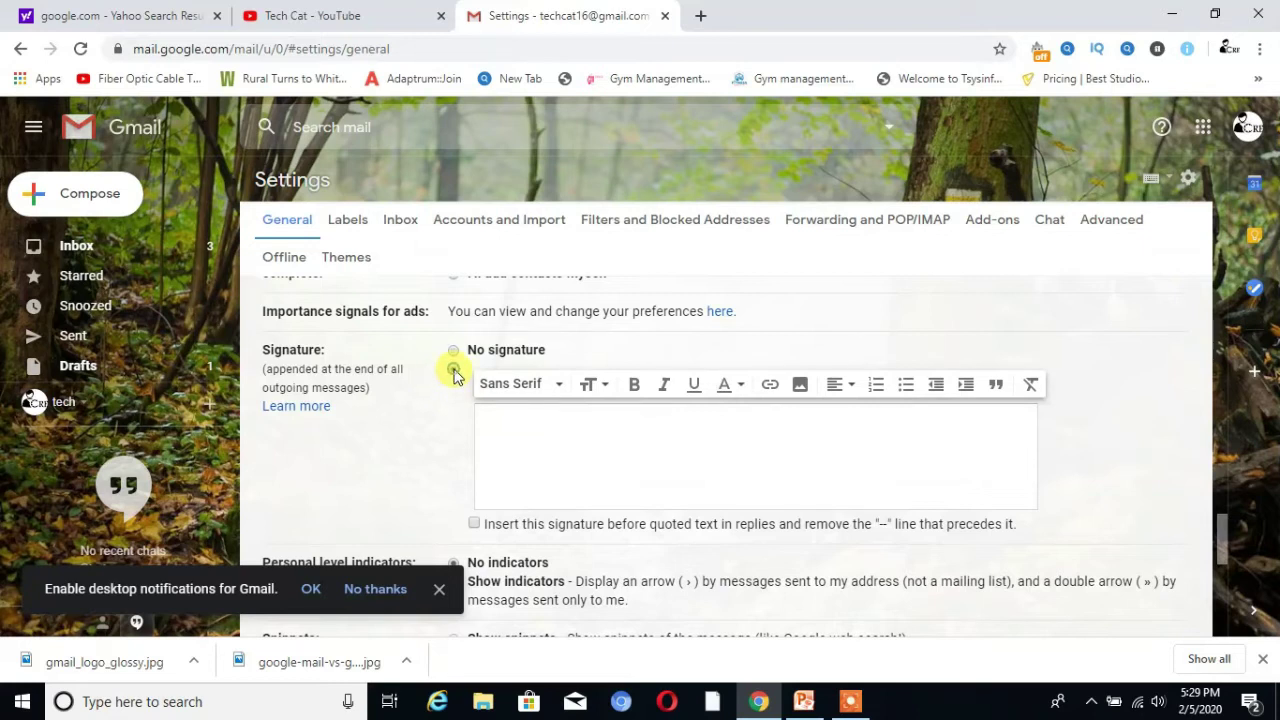
click(500, 415)
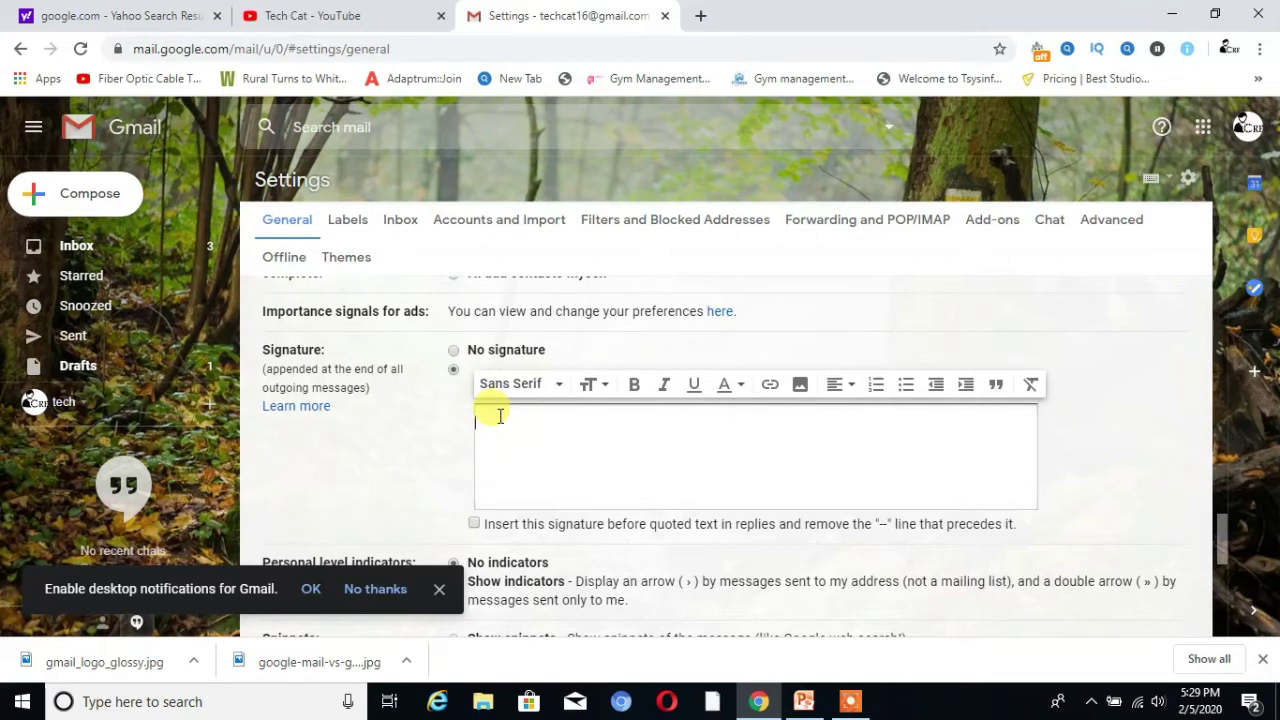
text(Tech)
text( Cat)
text(Blogge)
text(r )
text(: )
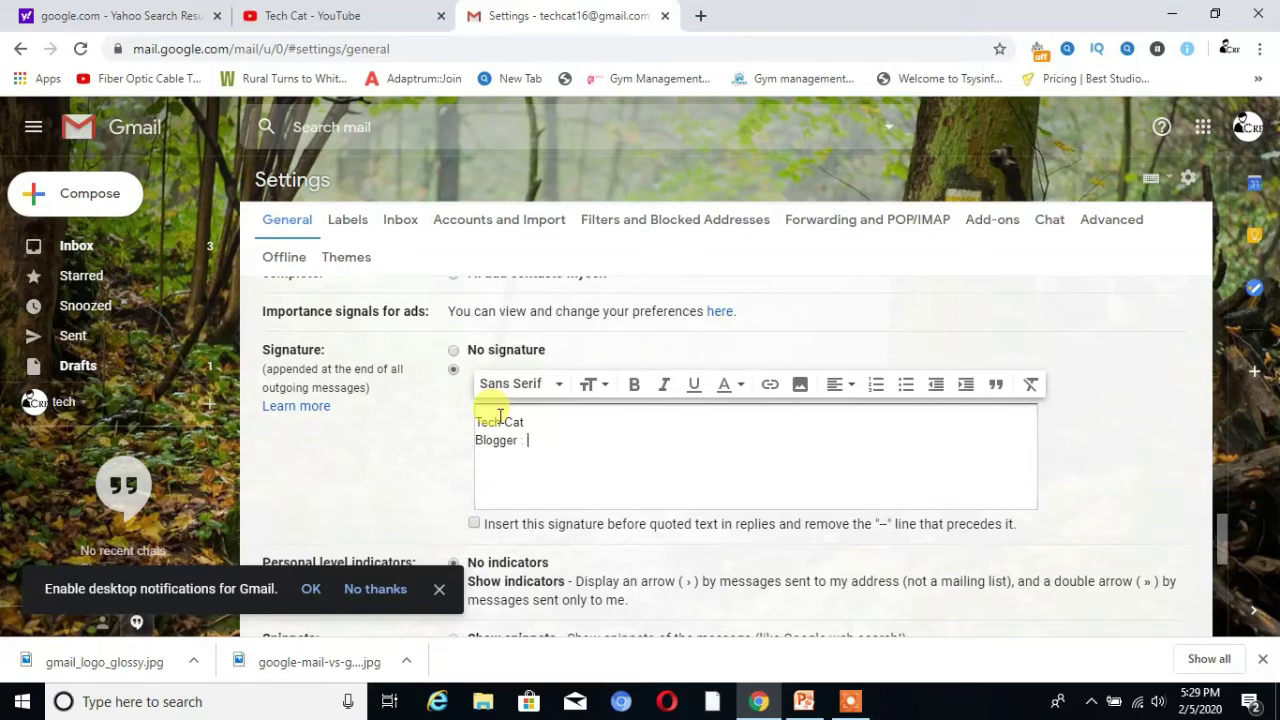
text(www.techcat11)
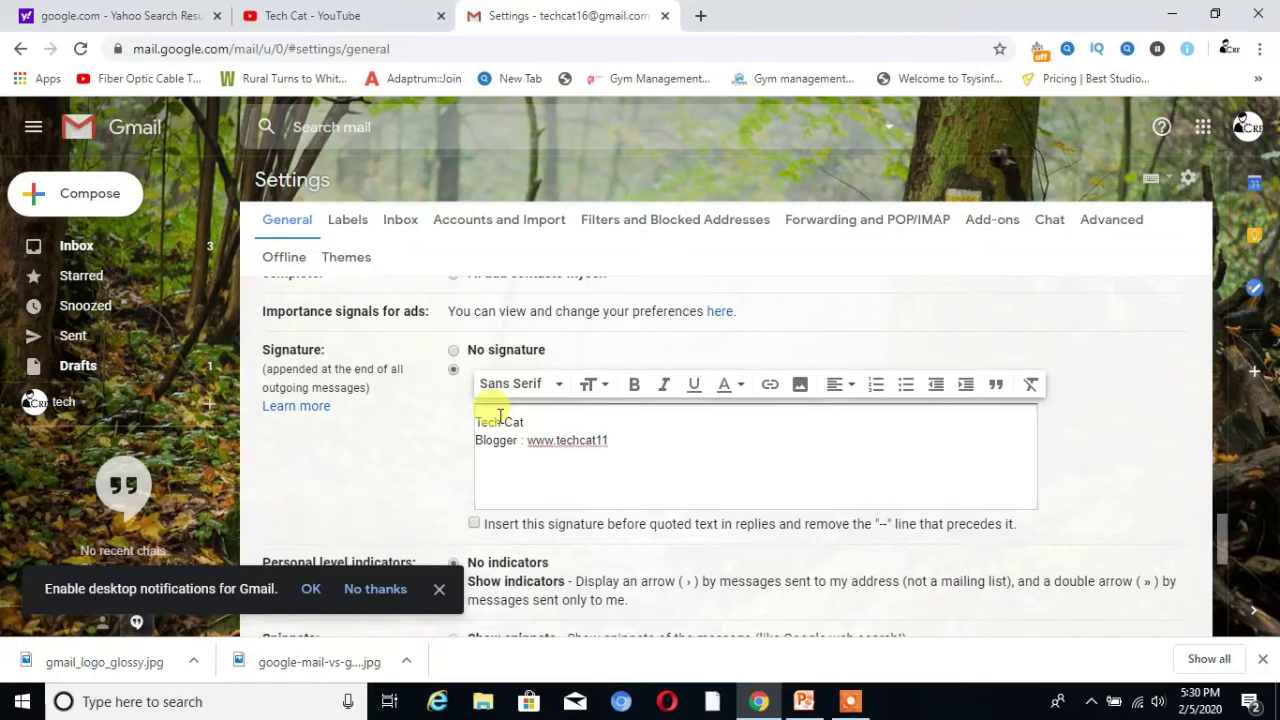
key(BackSpace)
text(www.techcat1.blo)
text(gspot)
text(.com)
Add the signature lines 'Facebook : Creators Hub' and 'You Tube : Tech cat'.
text(Face)
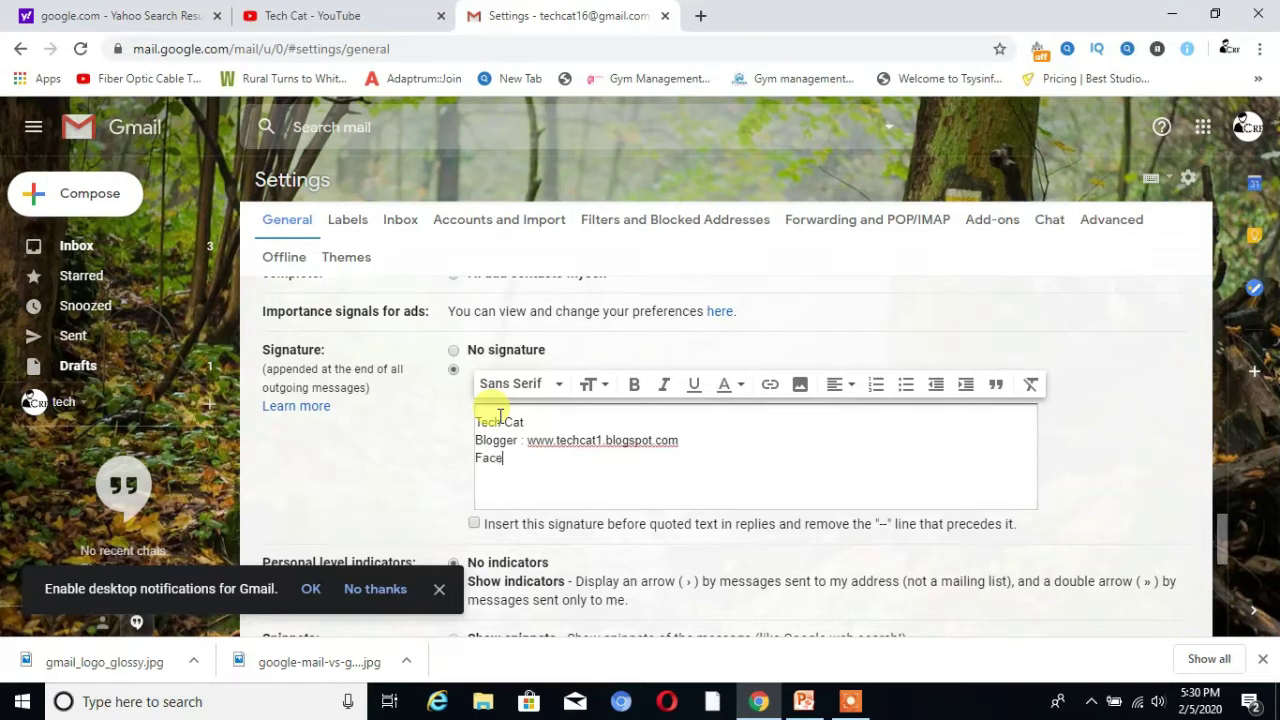
text(book : Creators Hub)
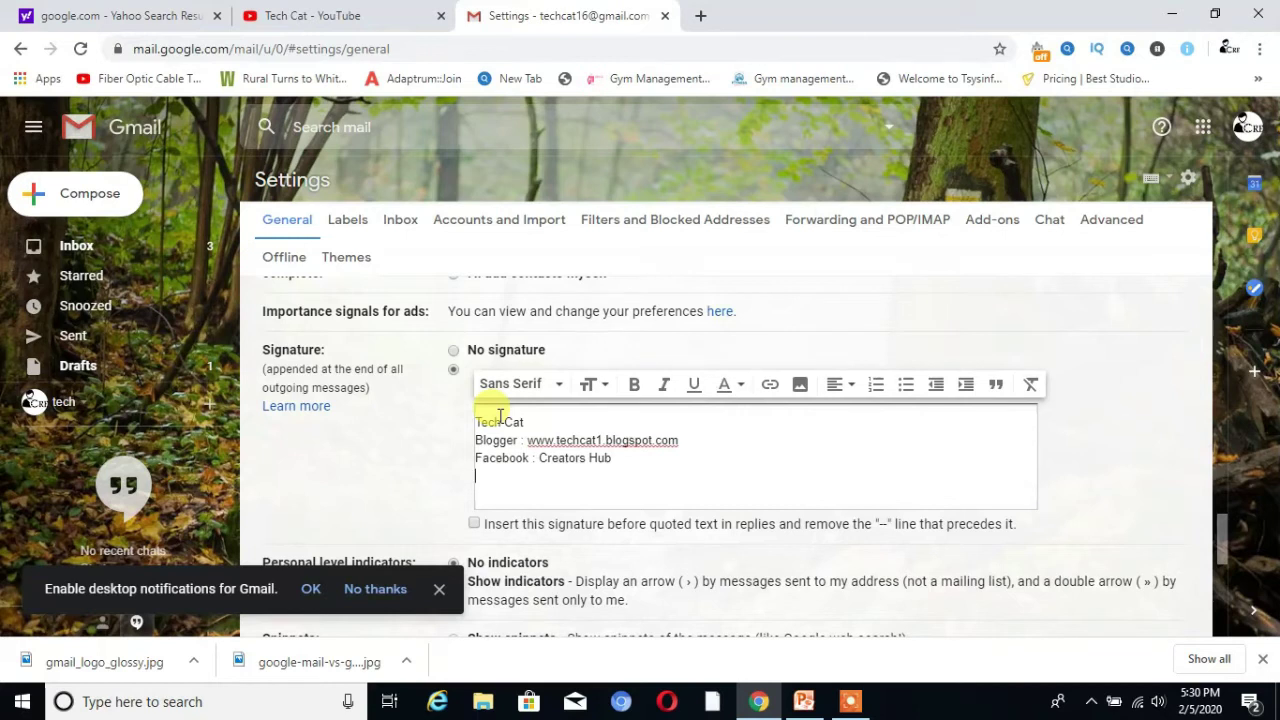
key(Return)
text(y)
key(BackSpace)
text(You Tube : Tech cat)
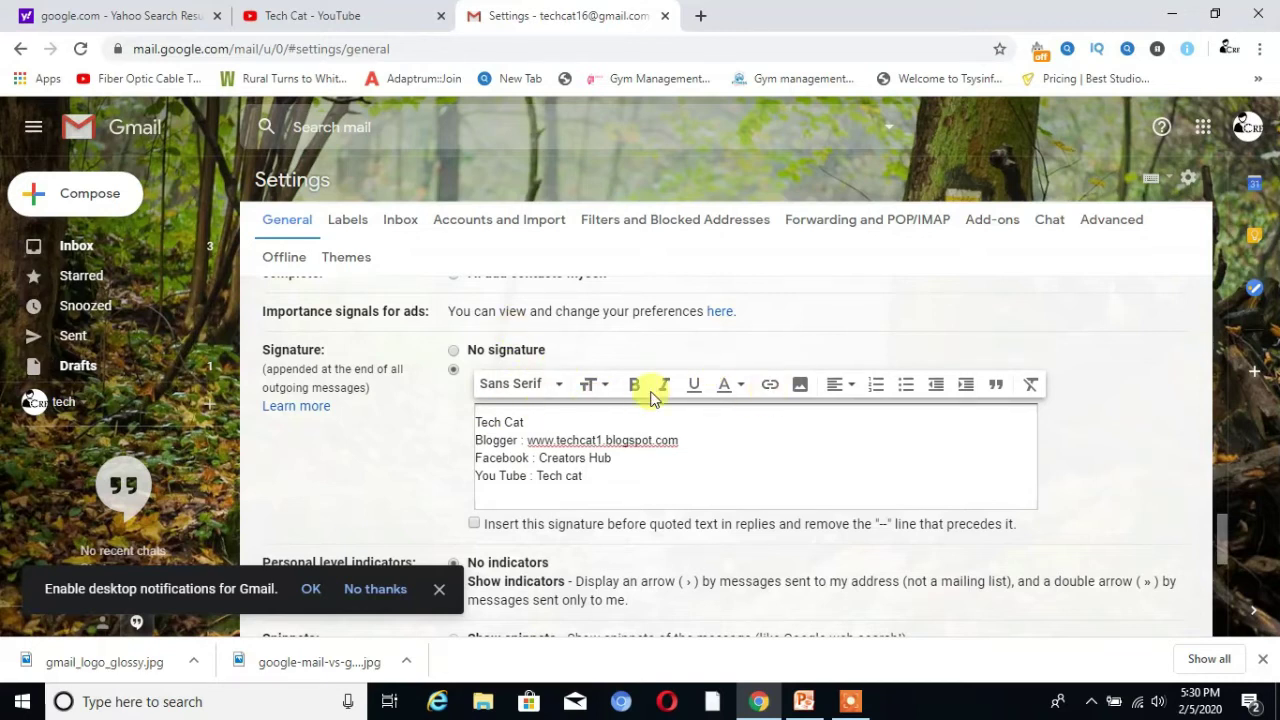
Make the signature name 'Tech Cat' bold, italic, underlined and red, then reselect it.
drag(522, 421, 478, 423)
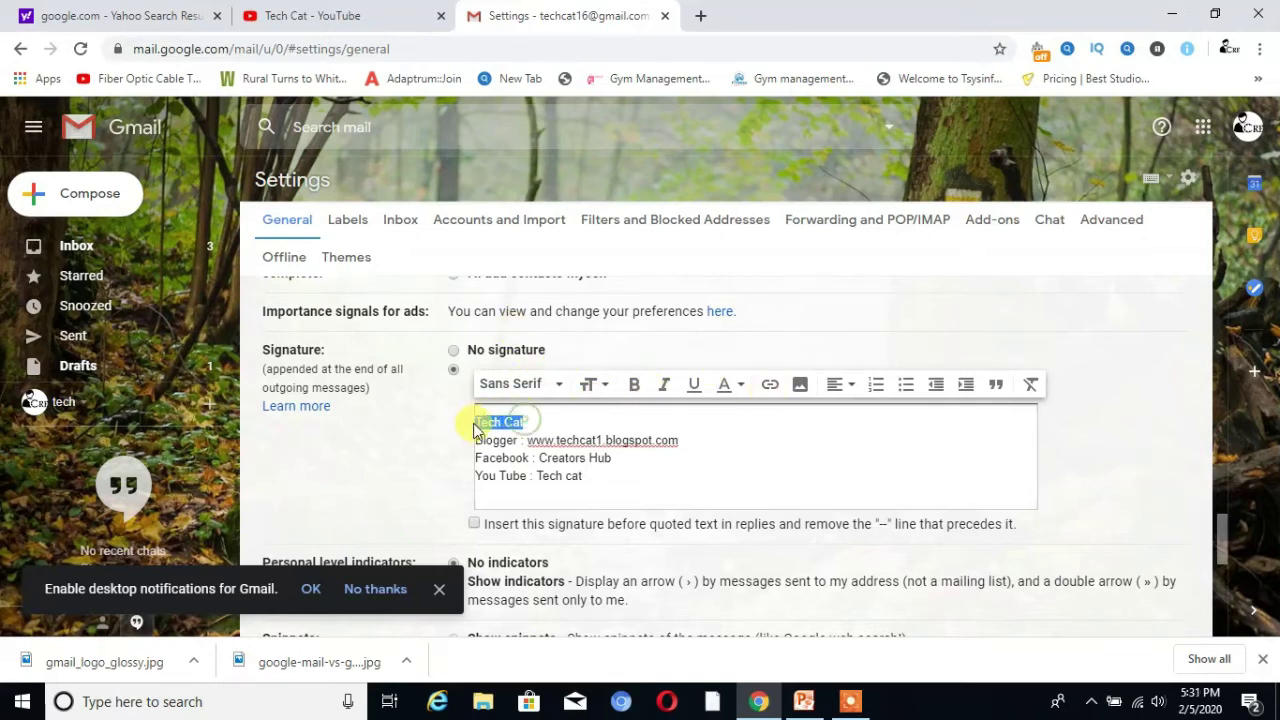
click(635, 392)
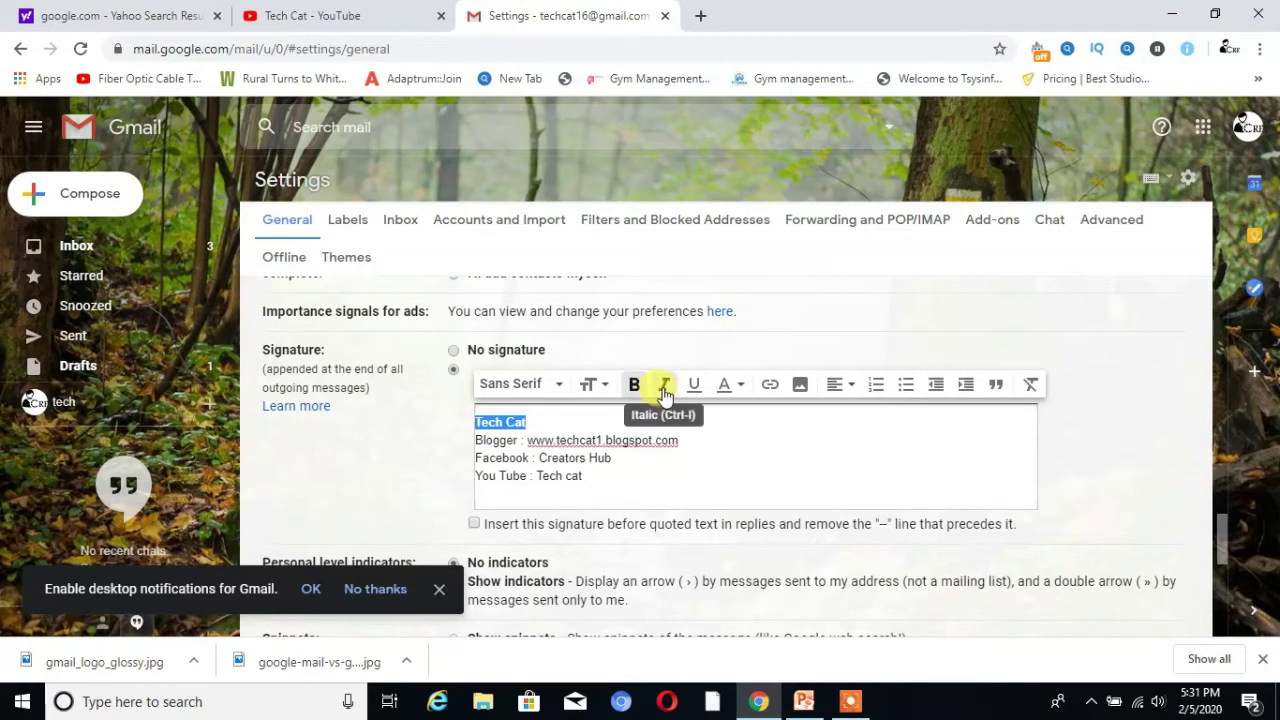
click(665, 391)
click(697, 392)
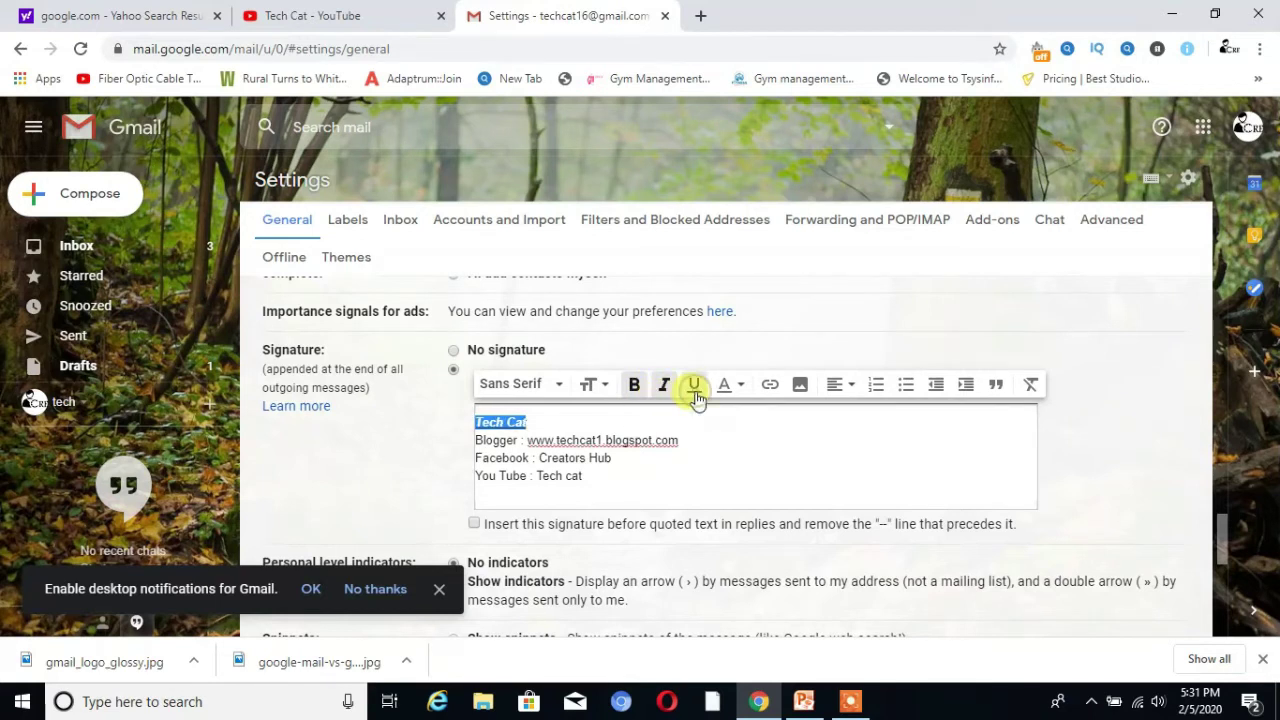
click(741, 390)
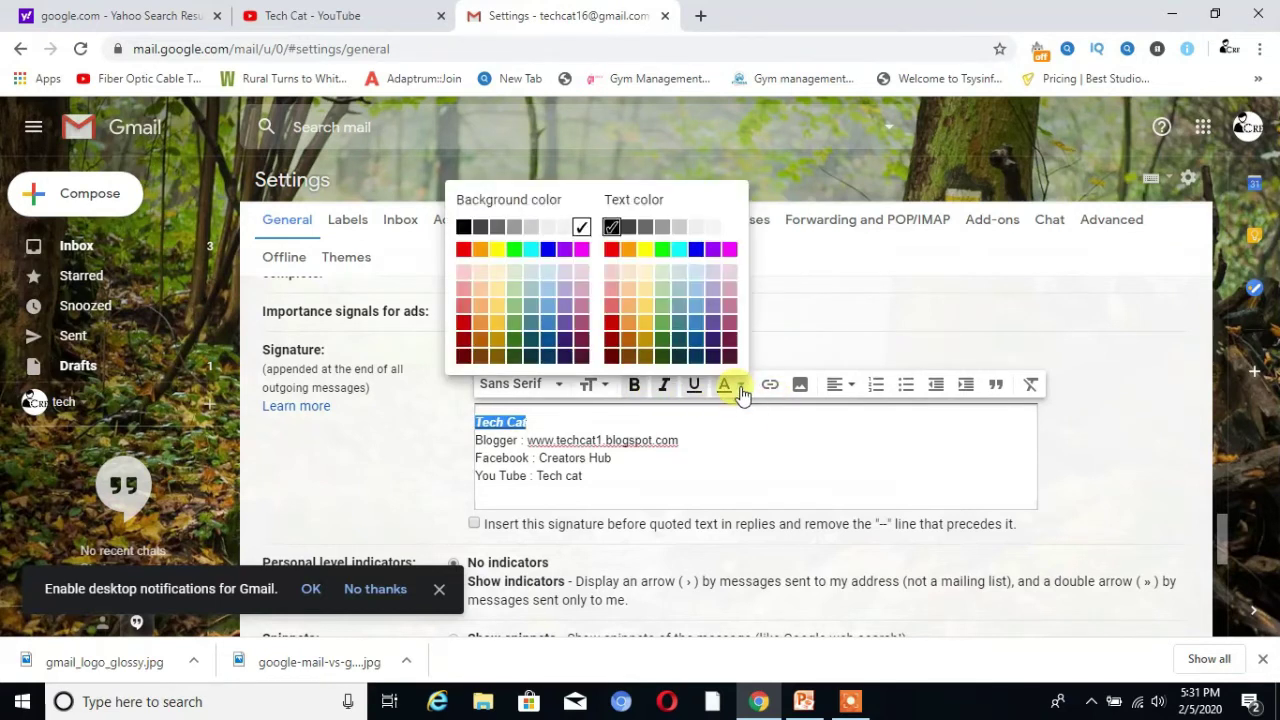
click(612, 253)
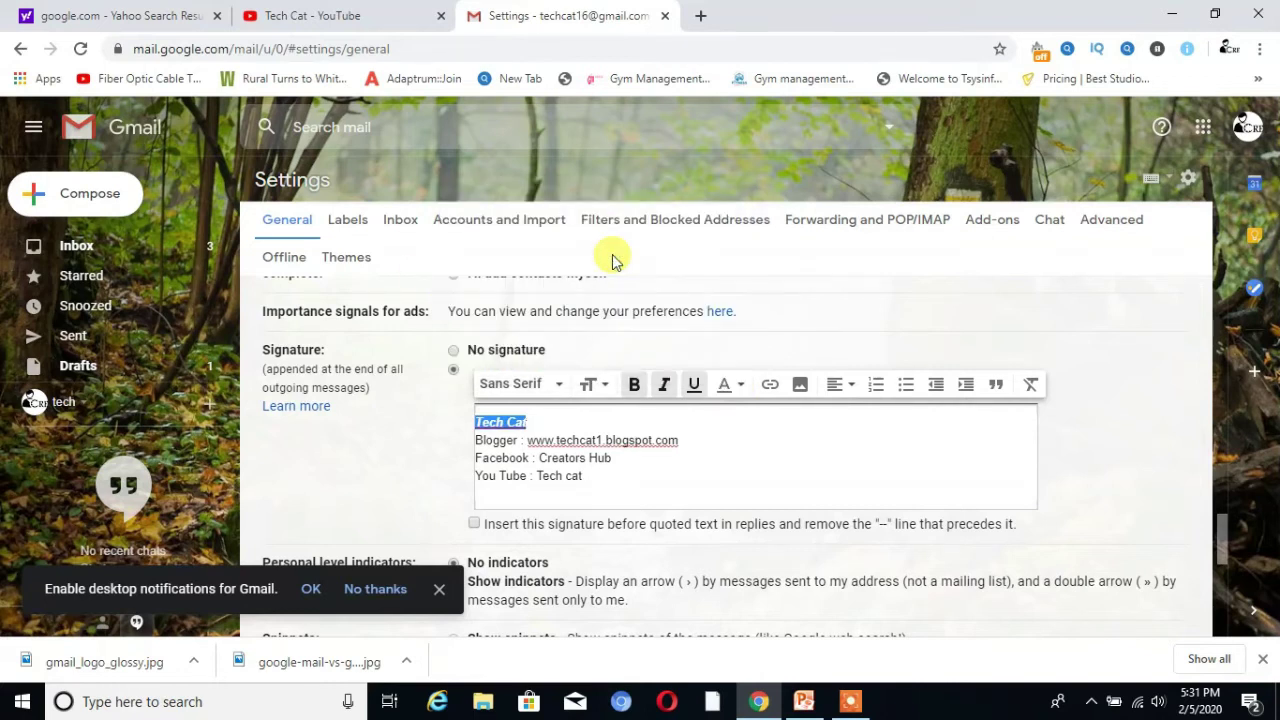
click(599, 426)
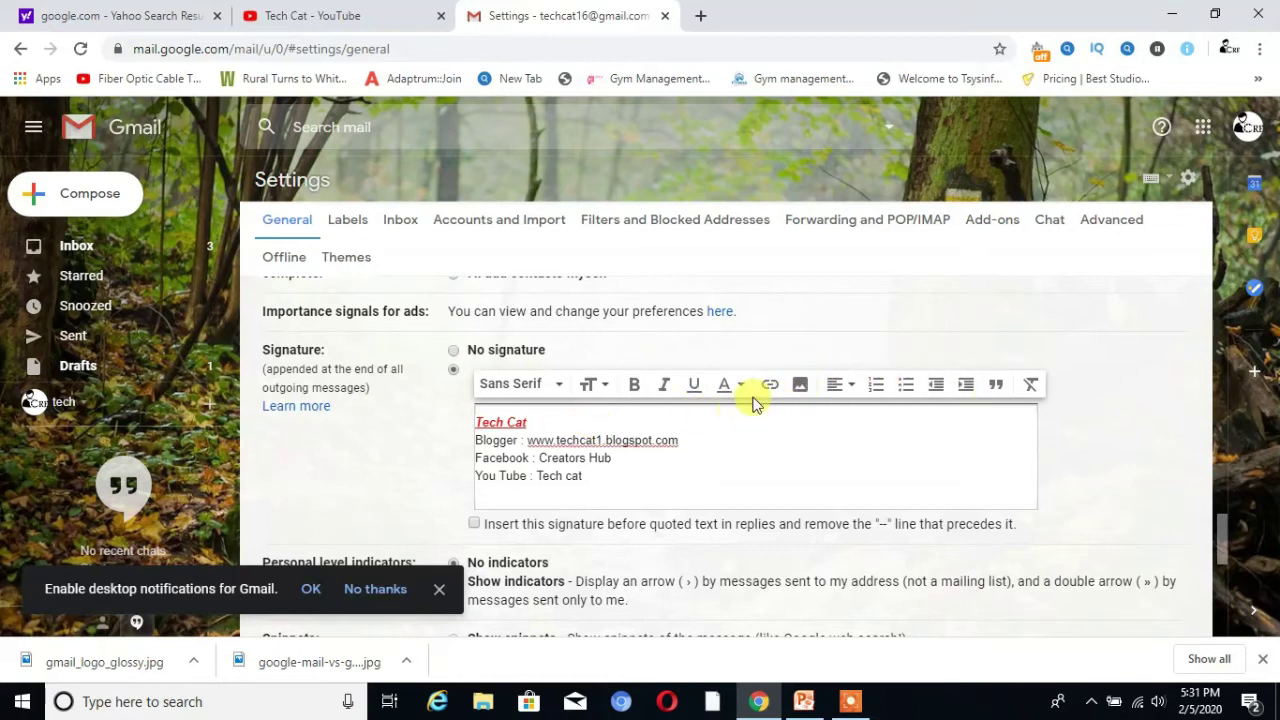
key(shift+Home)
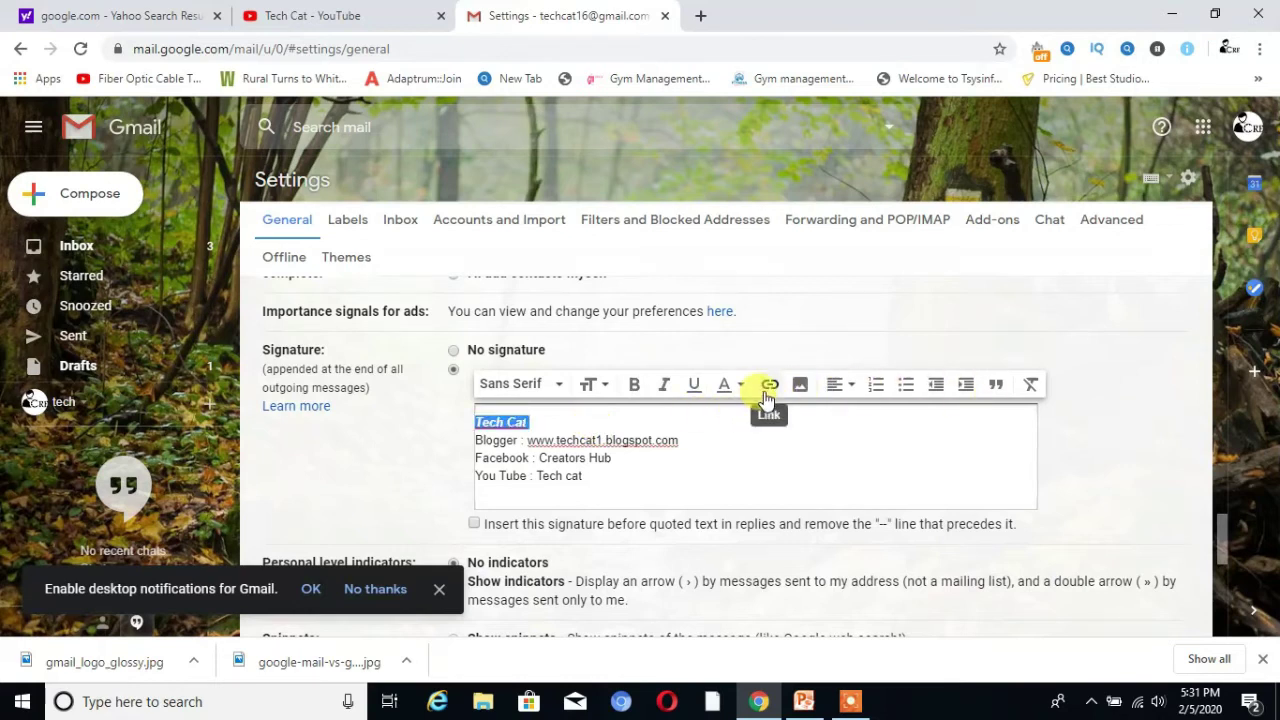
Link 'Tech Cat' to the Tech Cat YouTube channel URL copied from the YouTube tab.
click(769, 385)
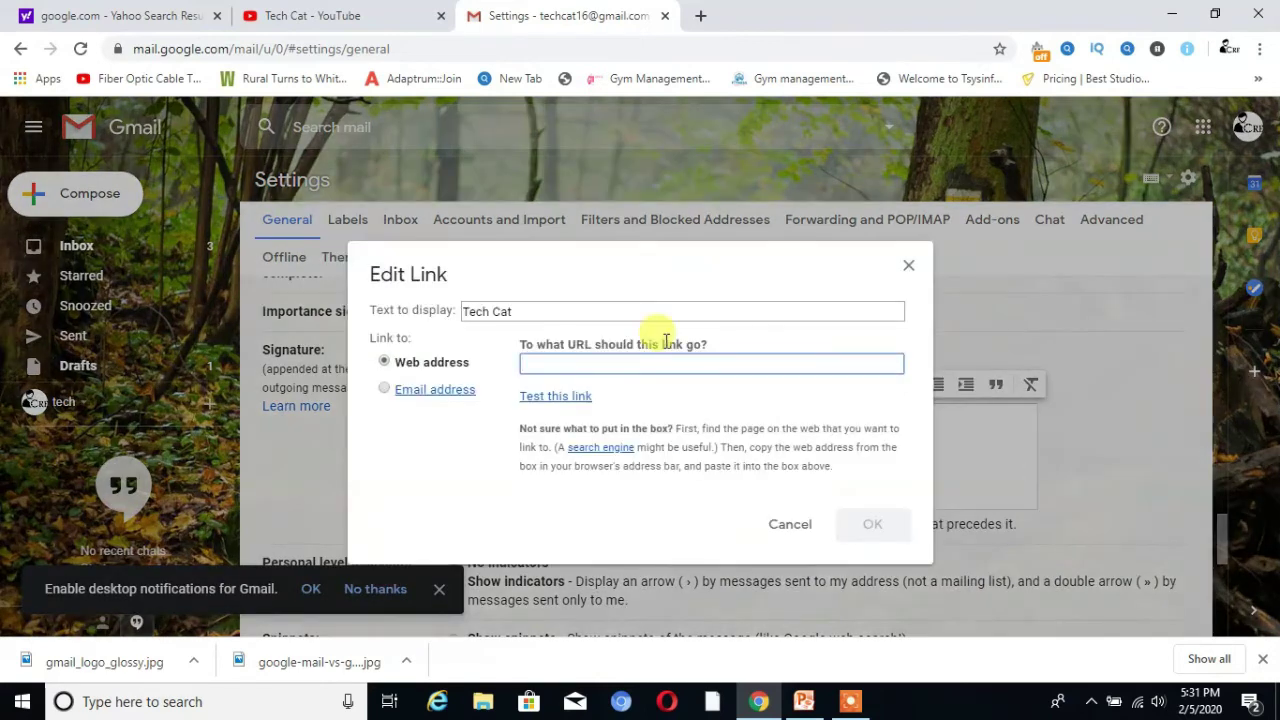
click(362, 20)
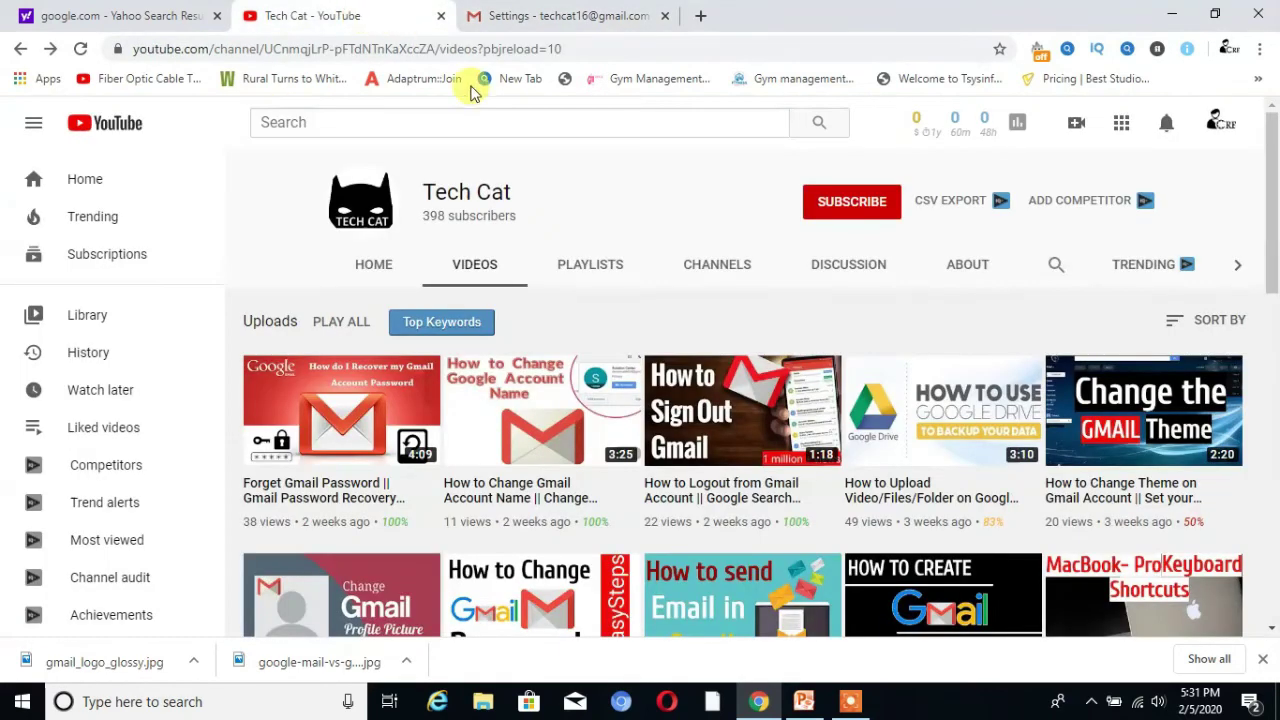
drag(565, 48, 180, 50)
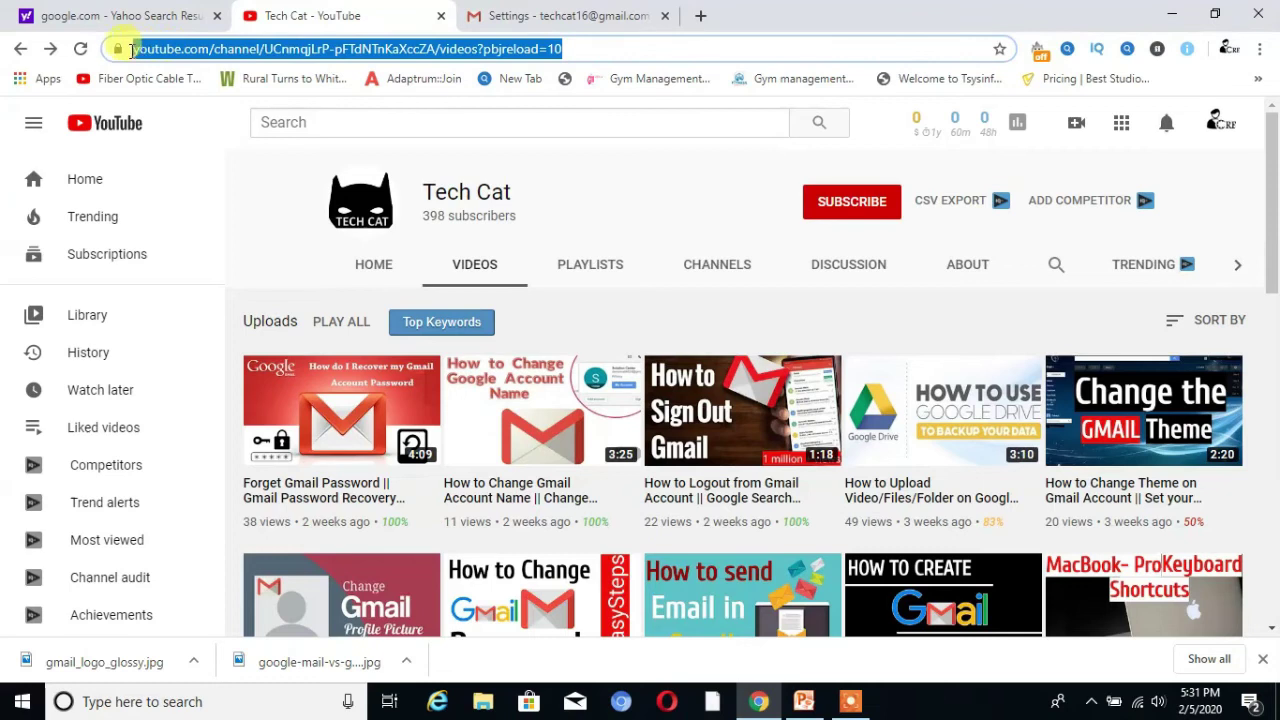
click(470, 12)
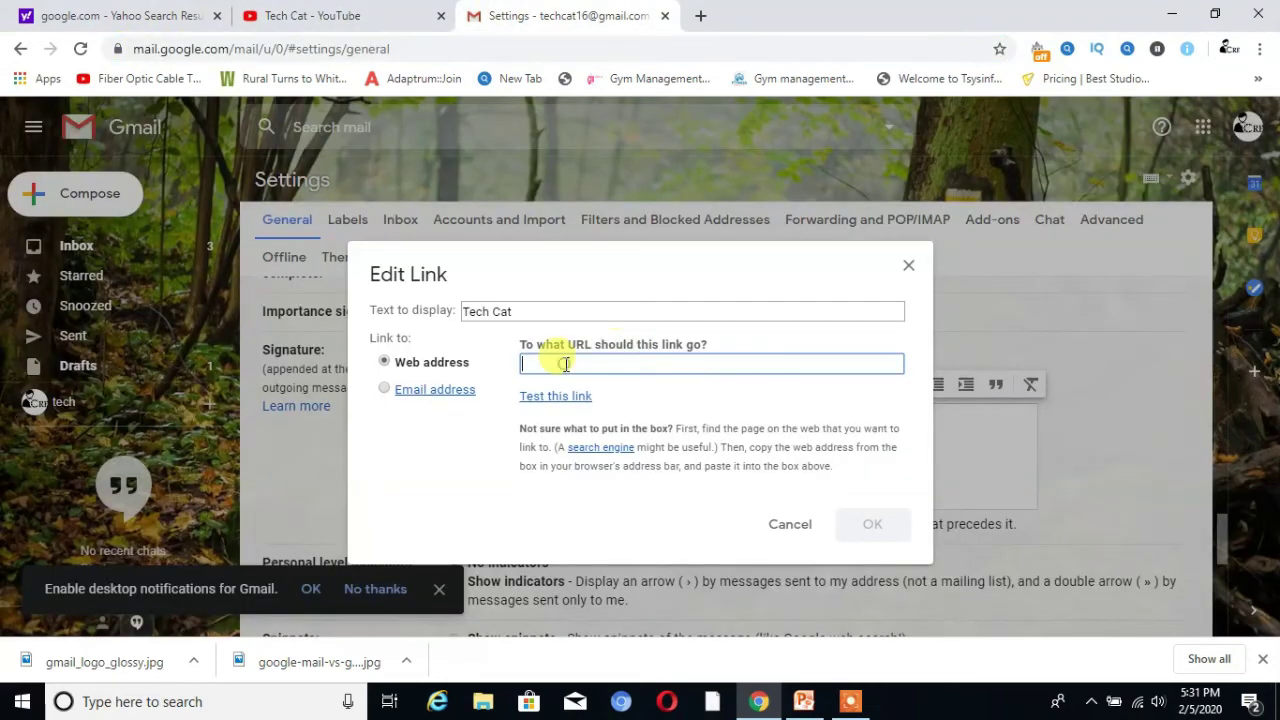
text(https://www.youtube.com/channel/UCnmqjLrP-pFTdNTnKaXccZA/videos?pbjreload=10)
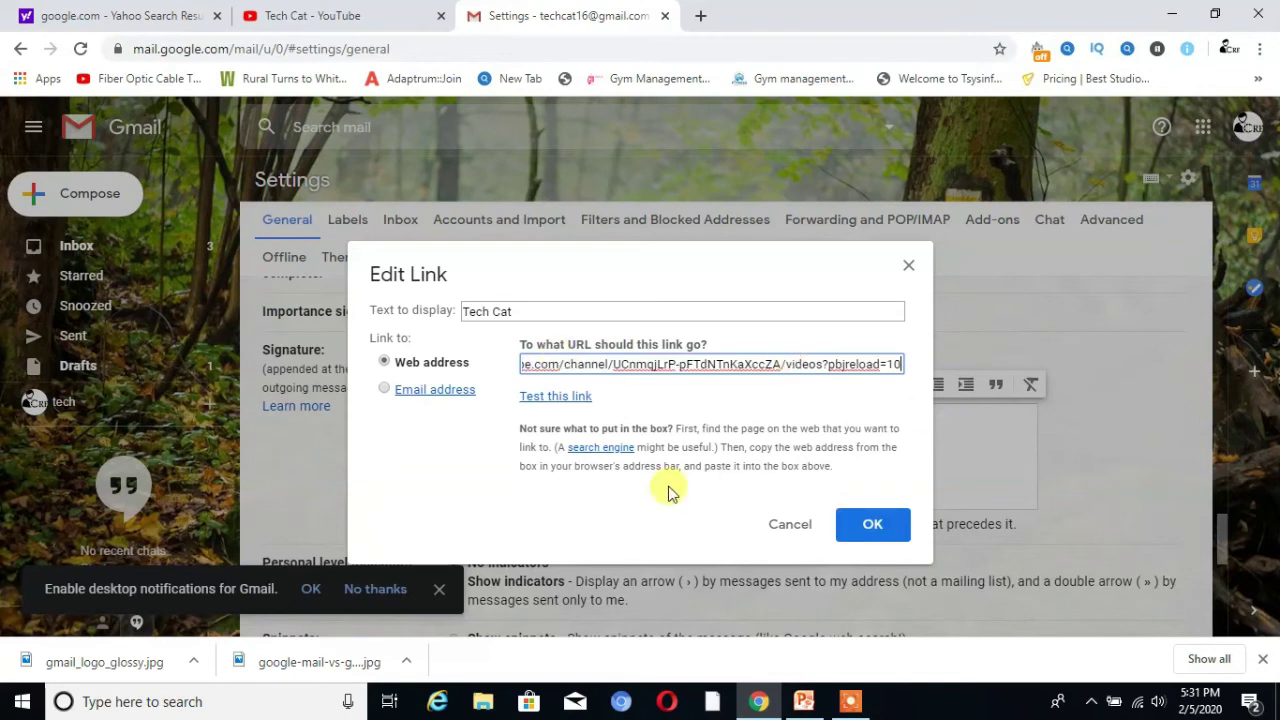
click(869, 524)
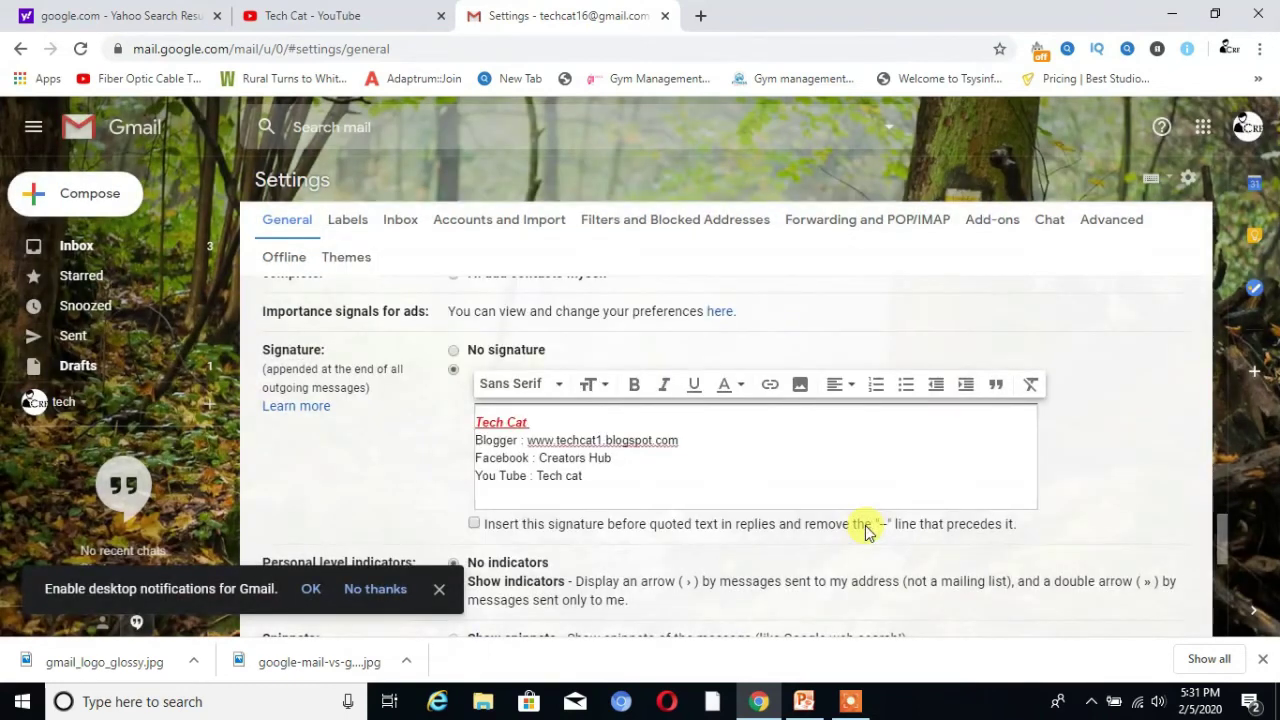
scroll(663, 520, up, 1)
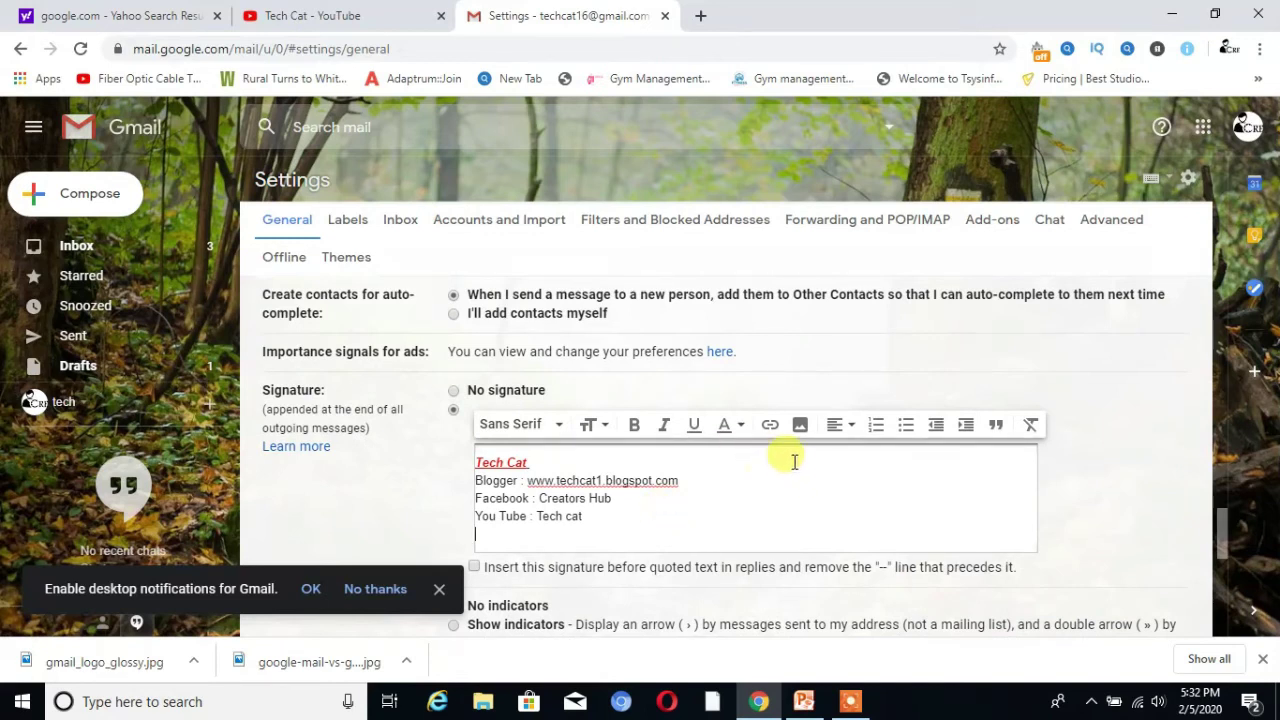
Insert Slide1.JPG from the Drive Blogger folder as the signature's logo image.
click(800, 426)
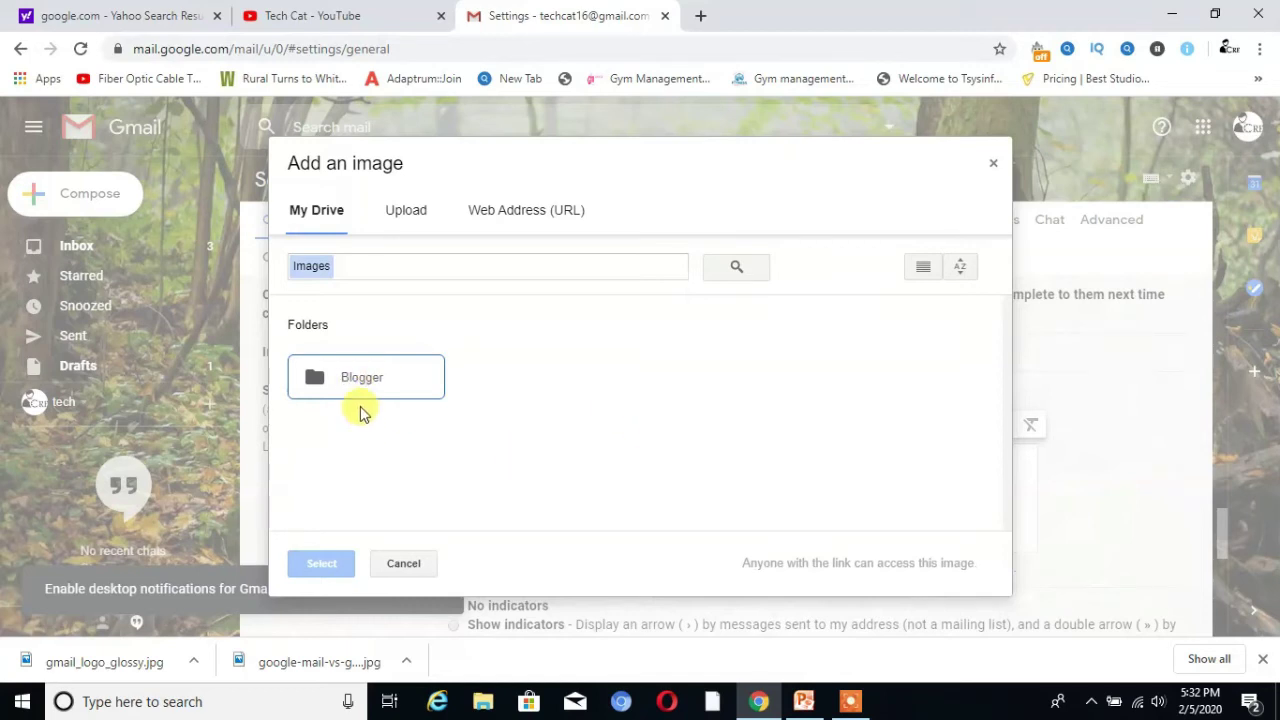
double_click(365, 386)
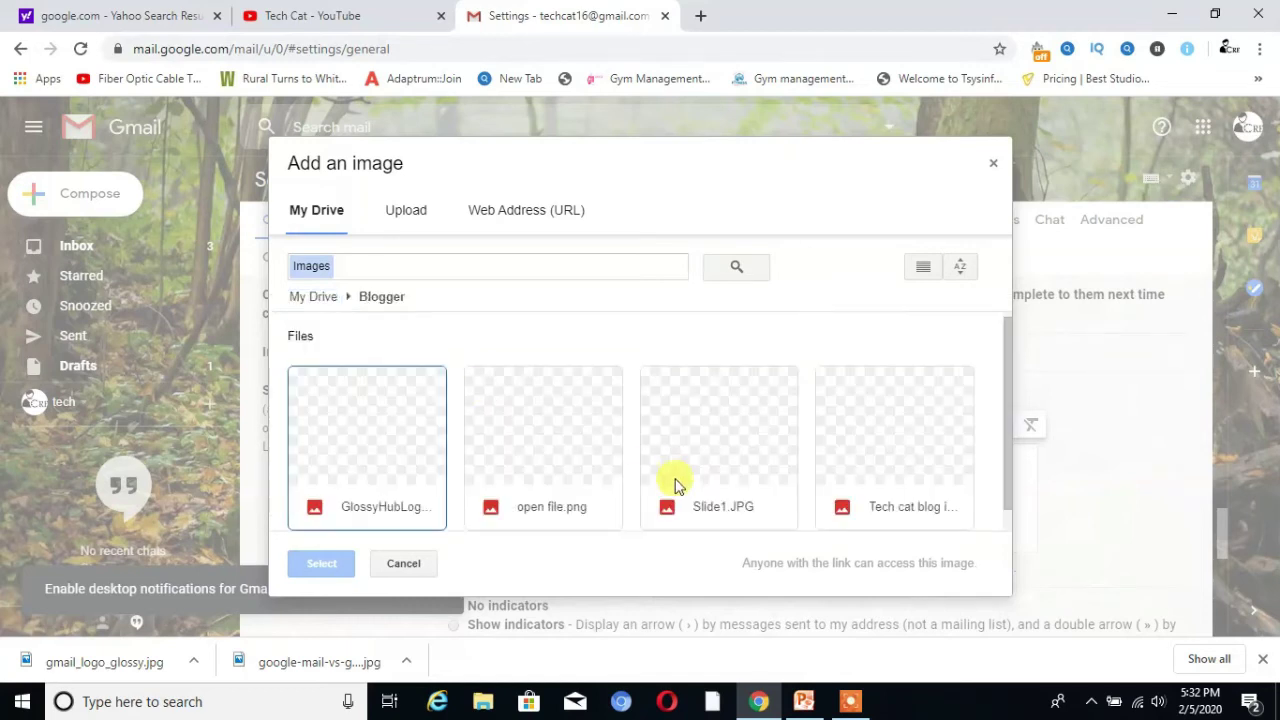
click(382, 417)
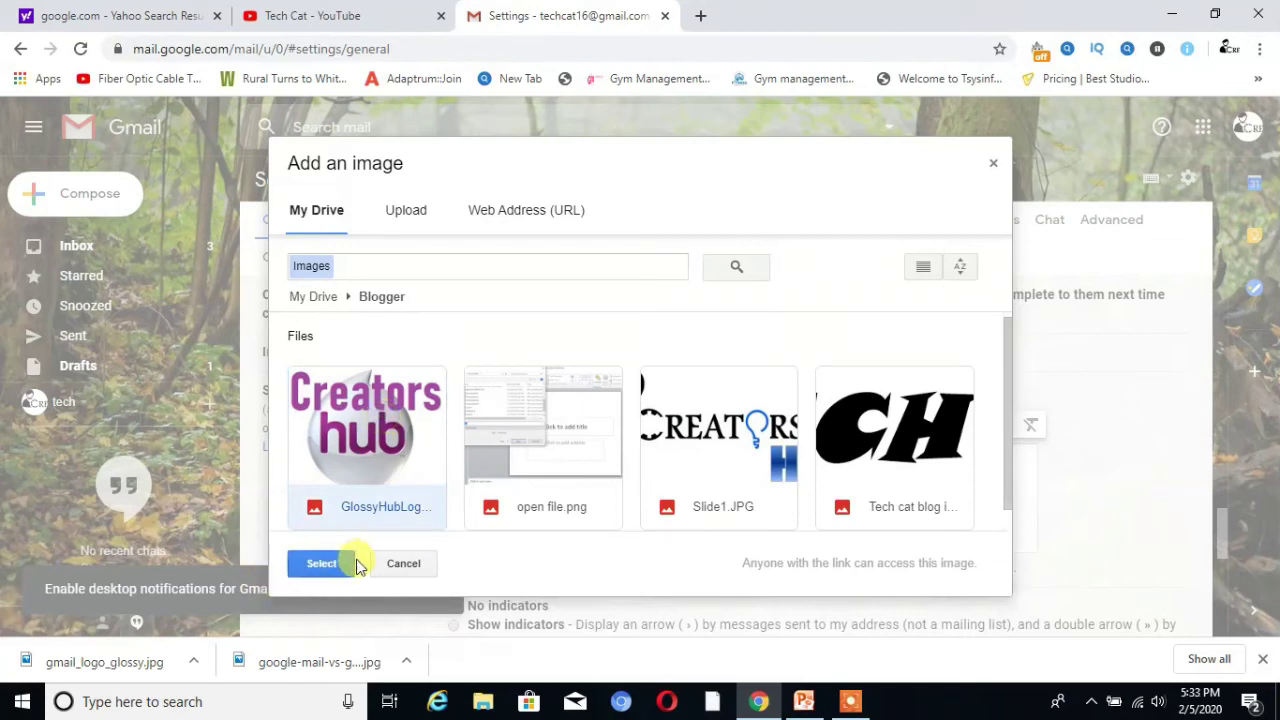
click(688, 483)
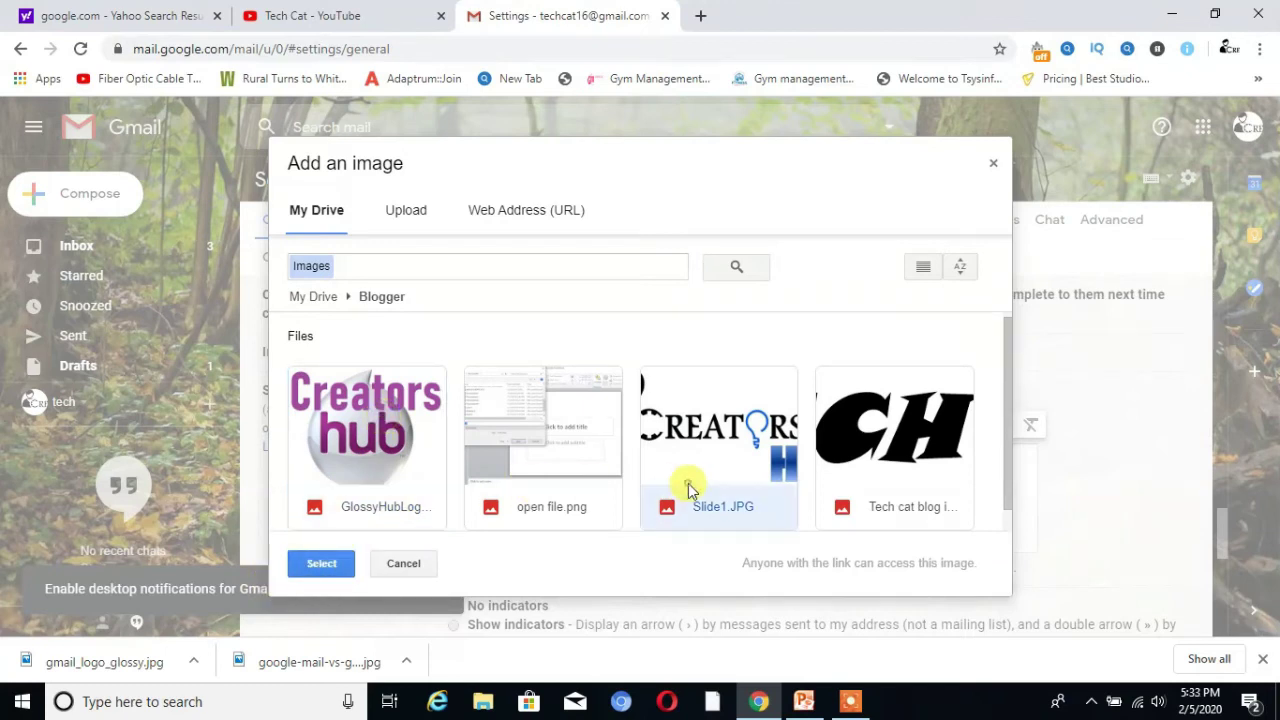
click(318, 564)
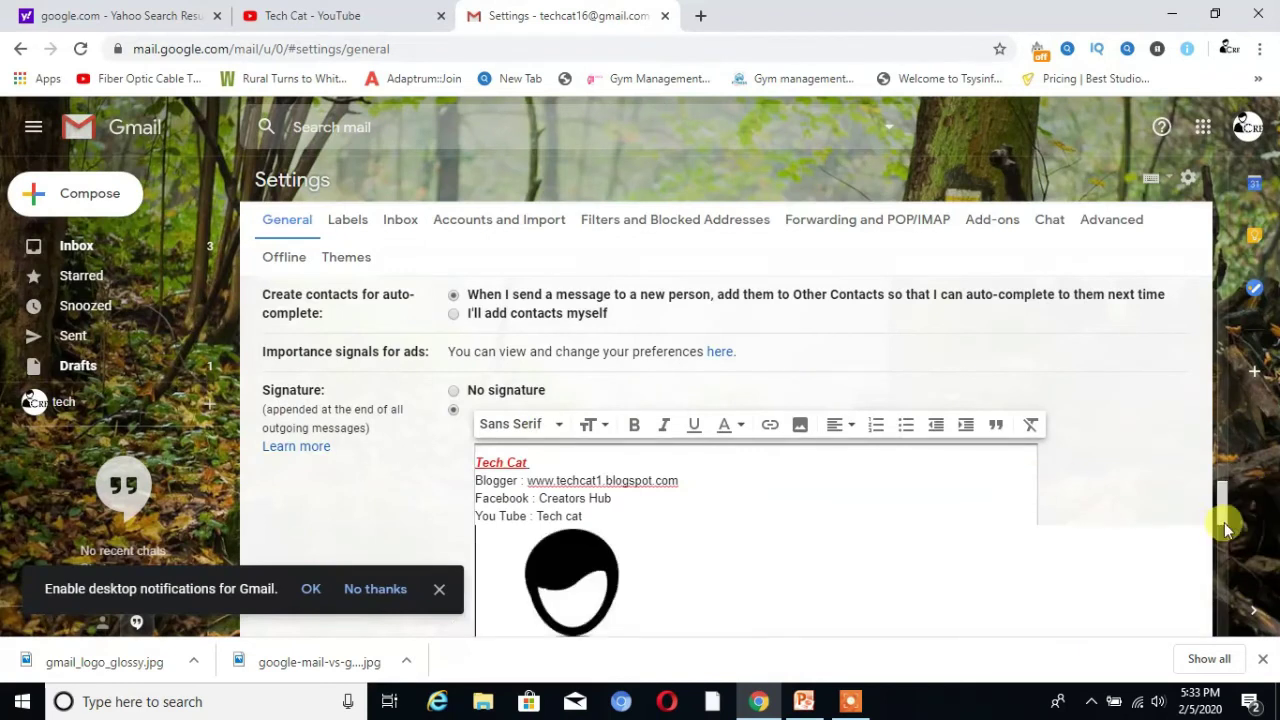
Resize the Creators Hub logo in the signature to Small.
drag(1228, 491, 1236, 517)
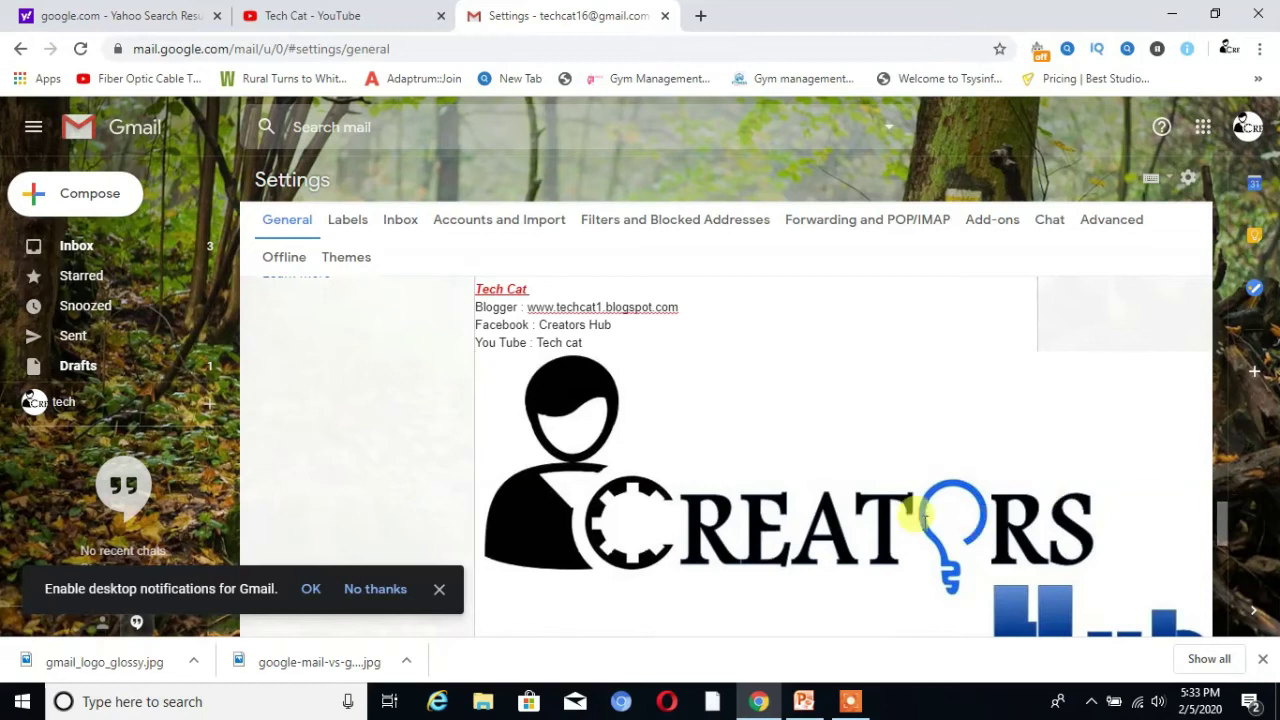
click(810, 497)
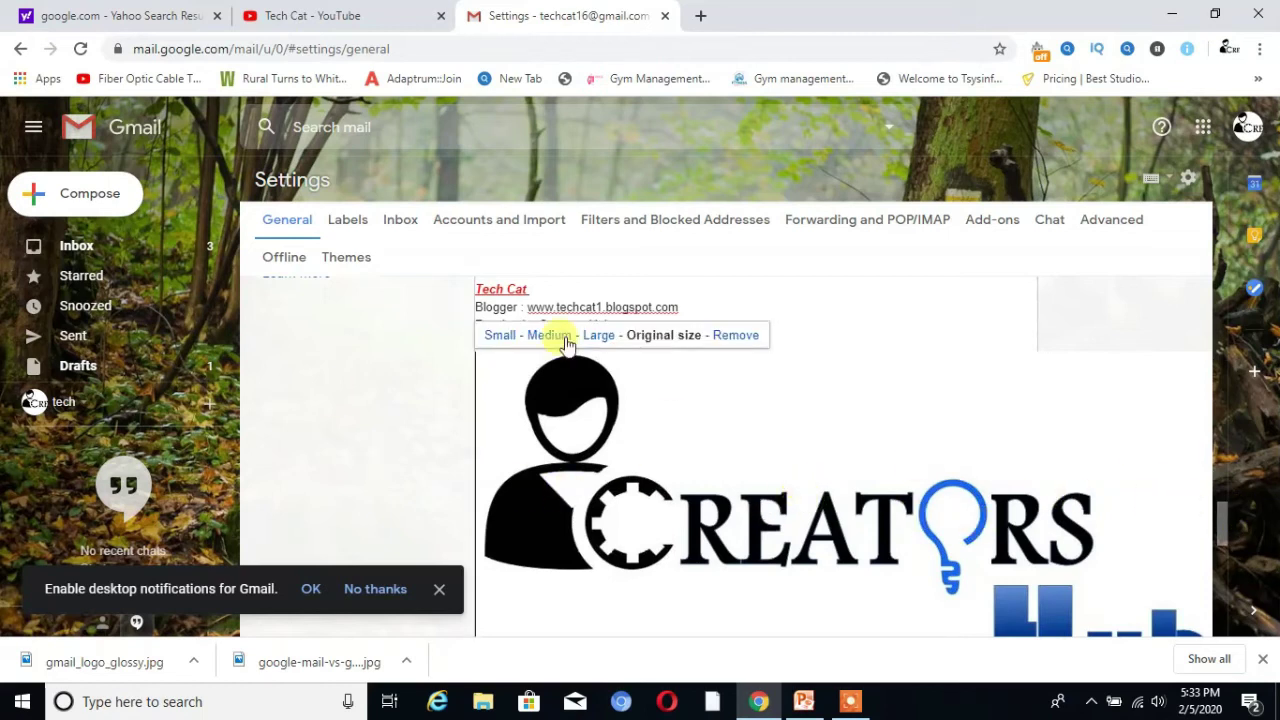
click(501, 335)
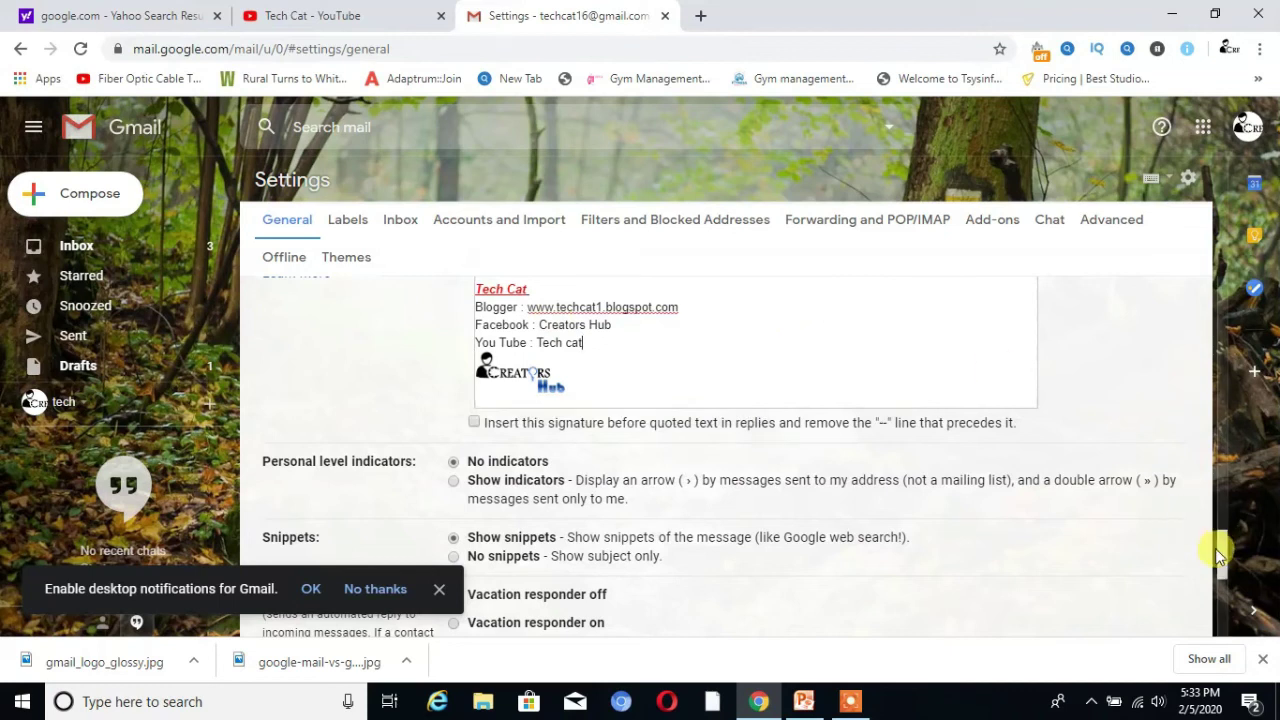
scroll(1220, 540, up, 1)
scroll(1220, 542, up, 1)
scroll(1227, 545, down, 2)
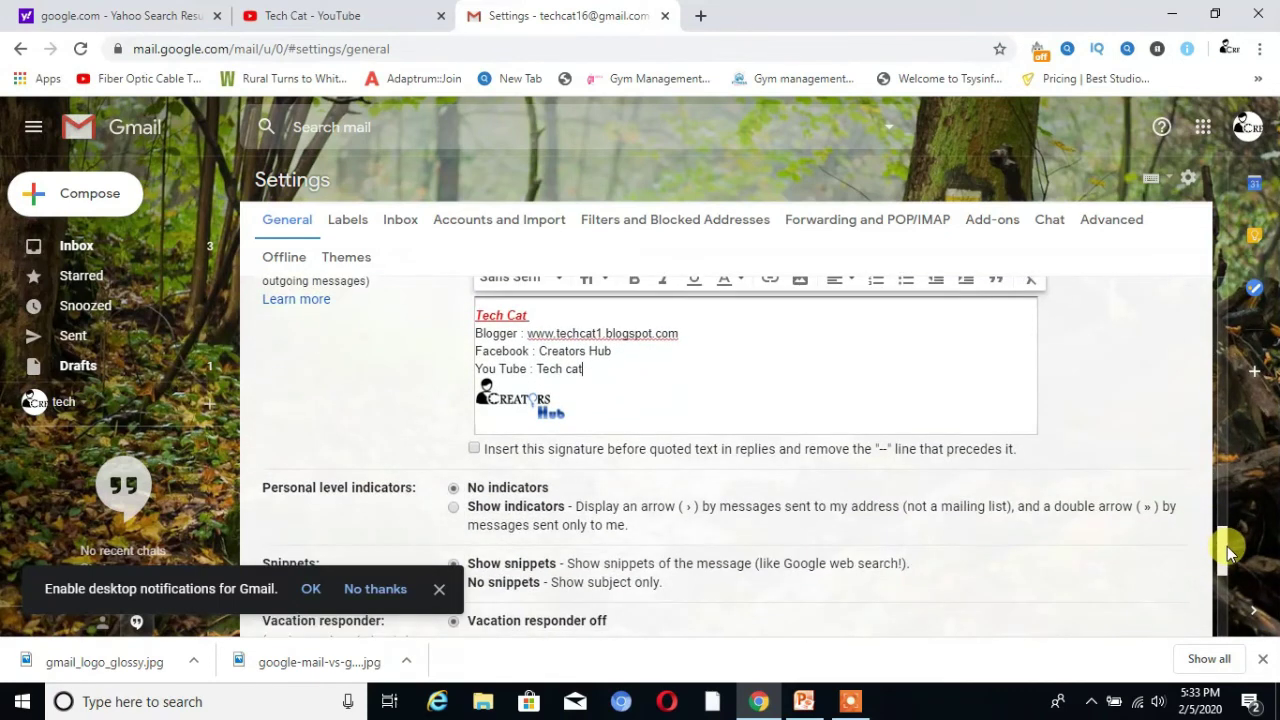
mouse_move(1227, 547)
mouse_down()
mouse_move(1229, 518)
mouse_move(1234, 622)
mouse_up()
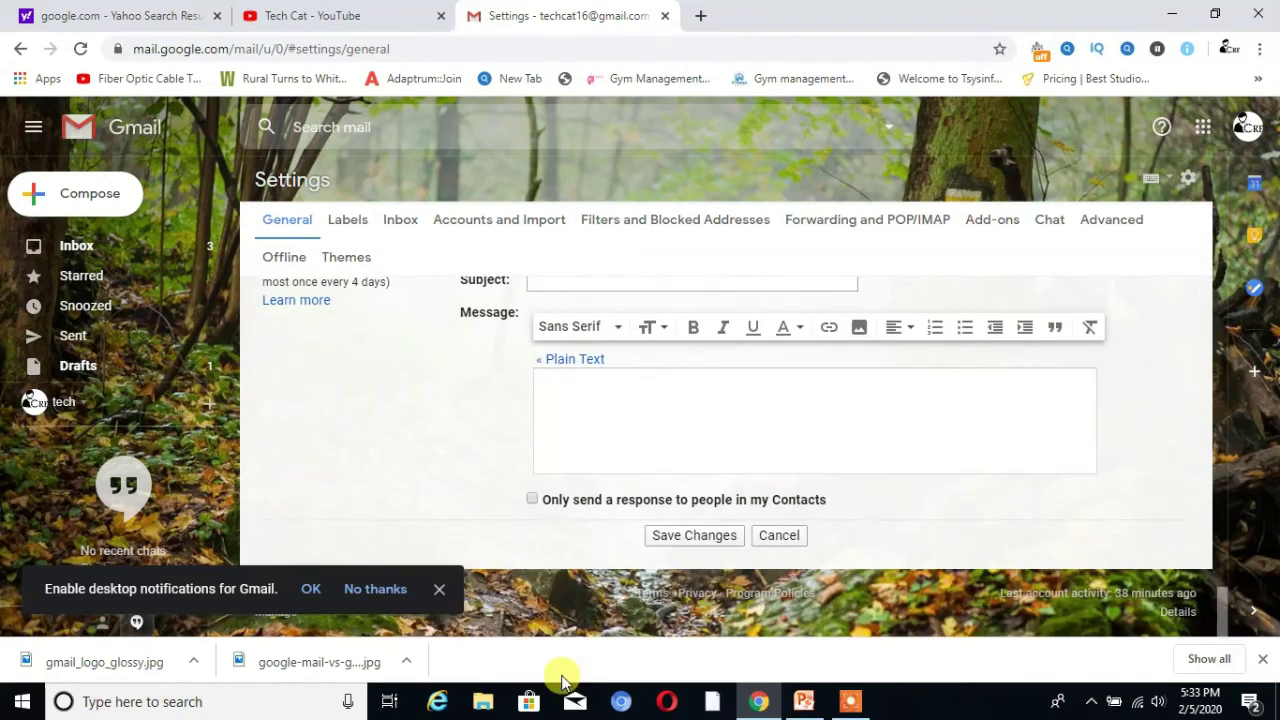
Save the settings changes and dismiss the desktop notifications prompt.
click(695, 535)
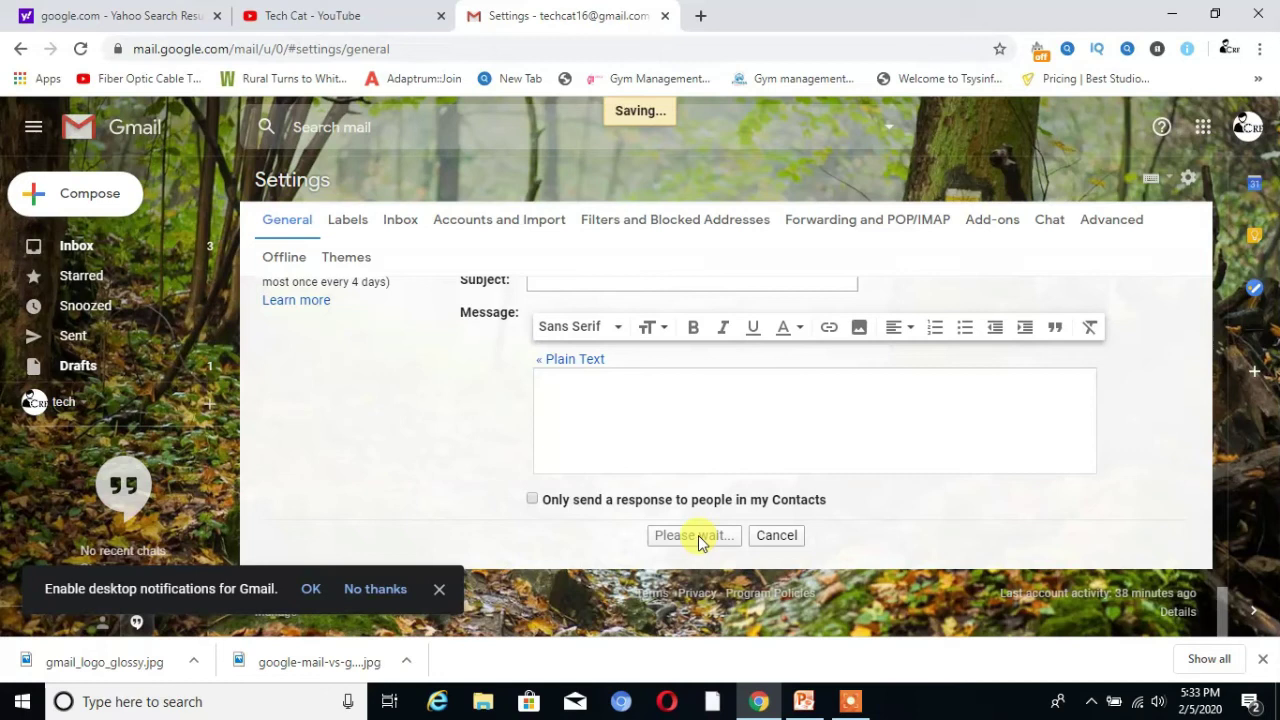
click(405, 592)
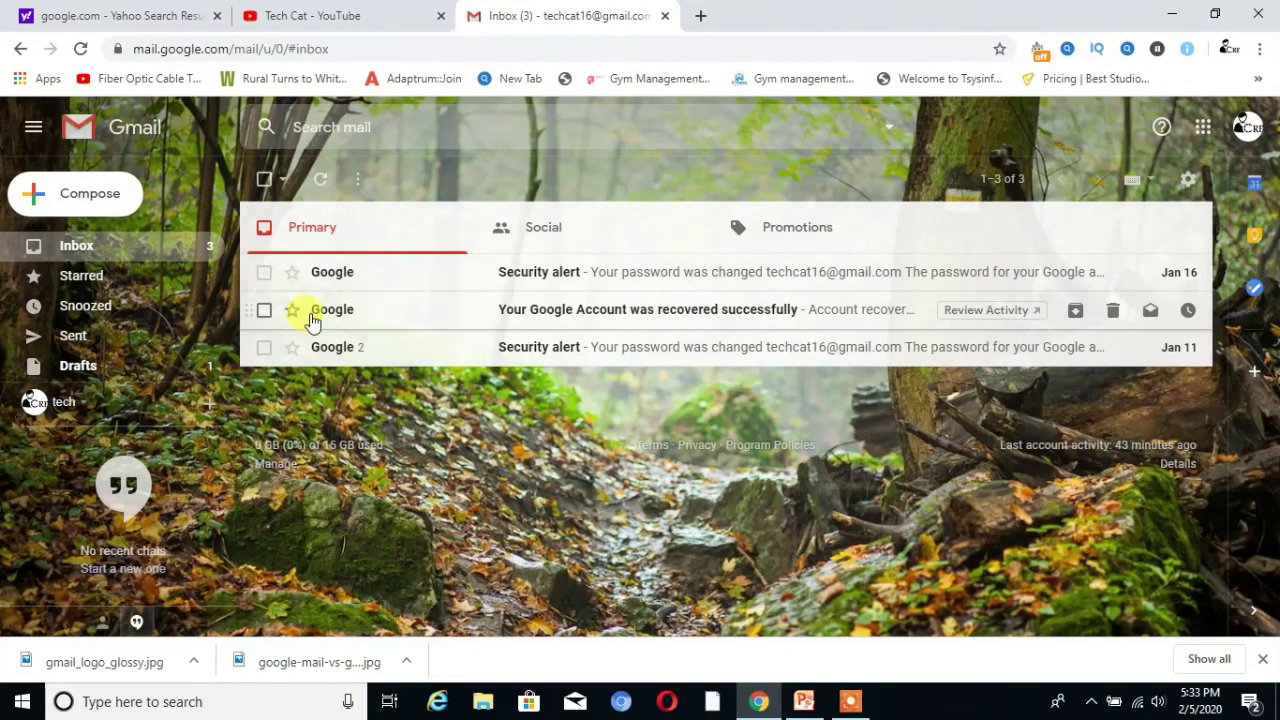
Send a test email to the suggested recipient with subject 'permanet signa' and filler body text.
click(105, 209)
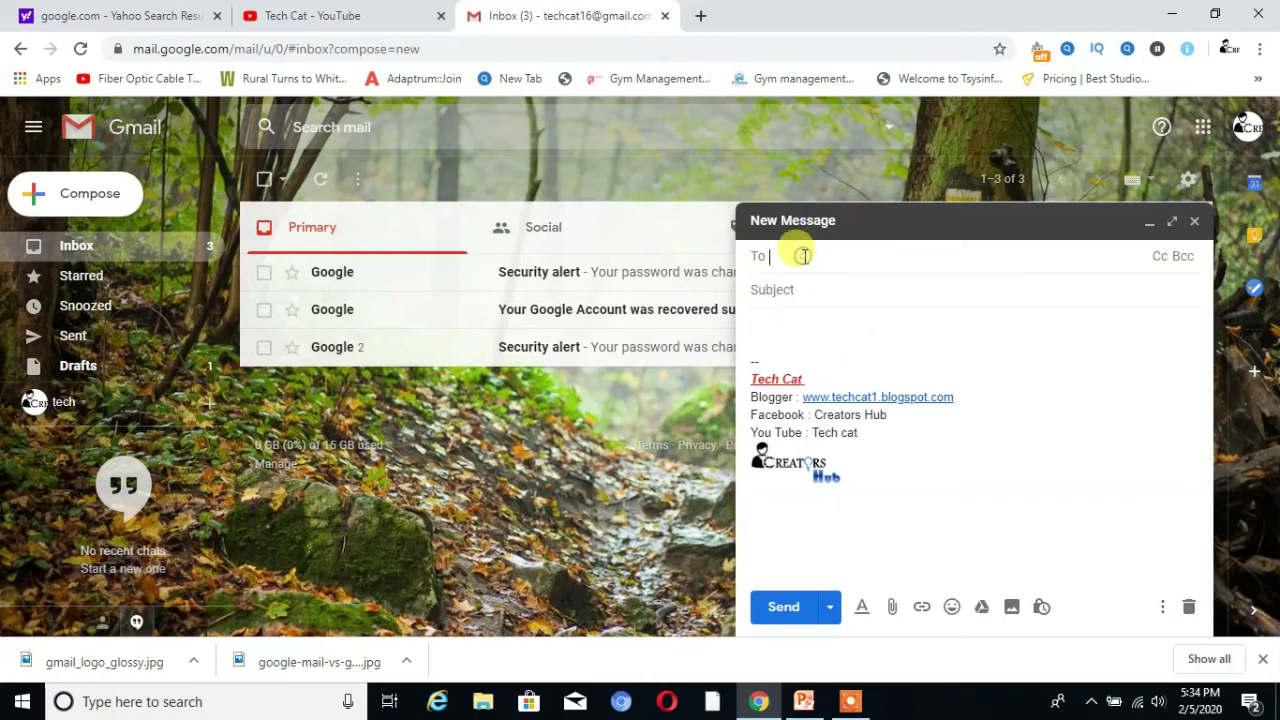
text(crea)
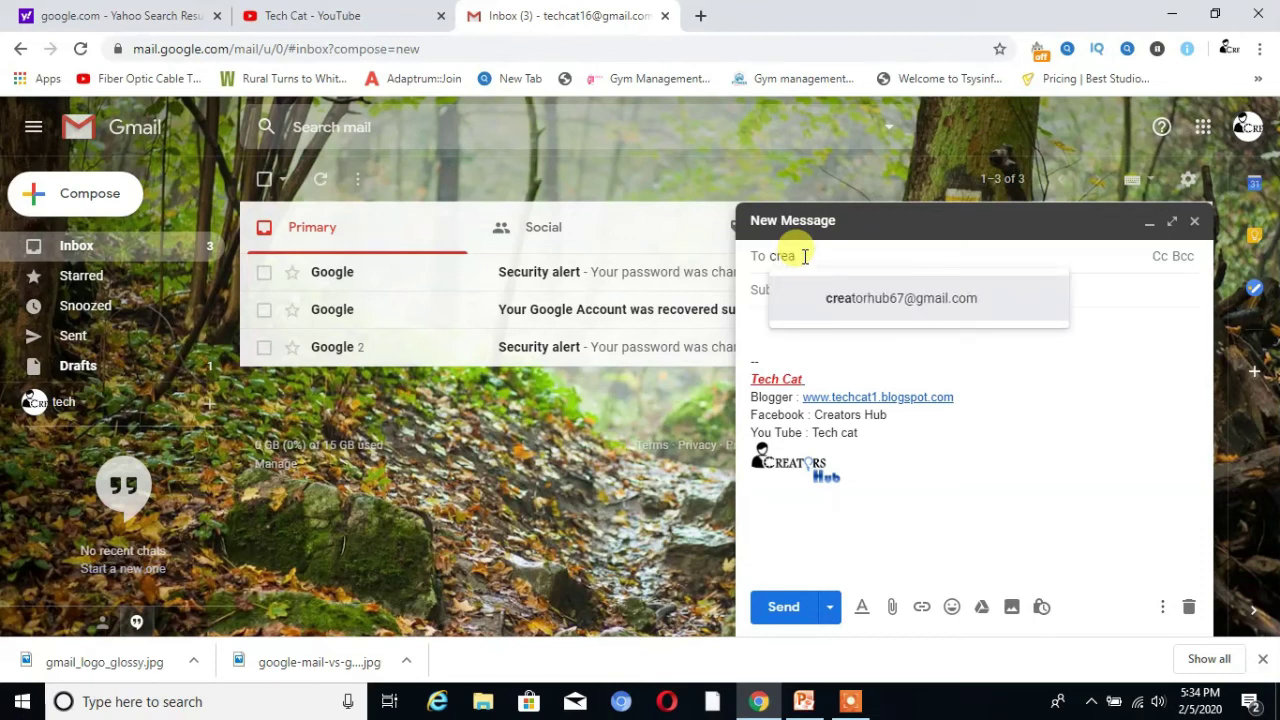
click(843, 298)
click(790, 290)
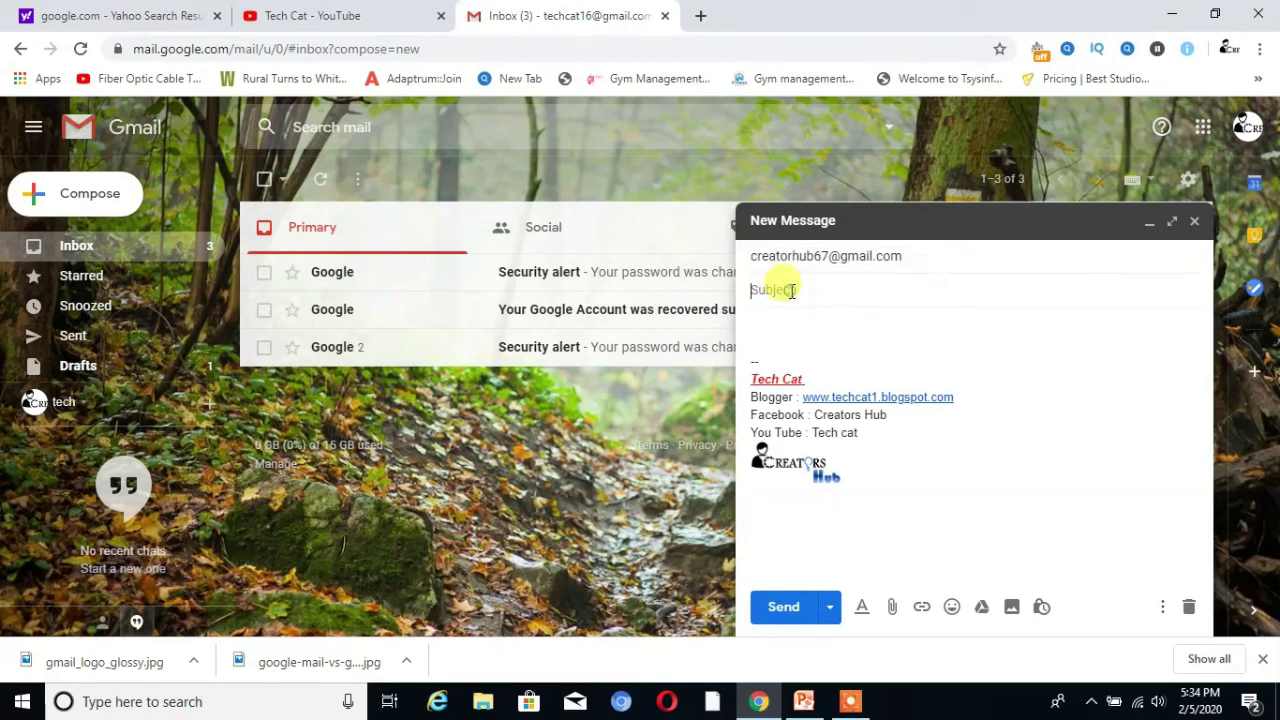
text(pe)
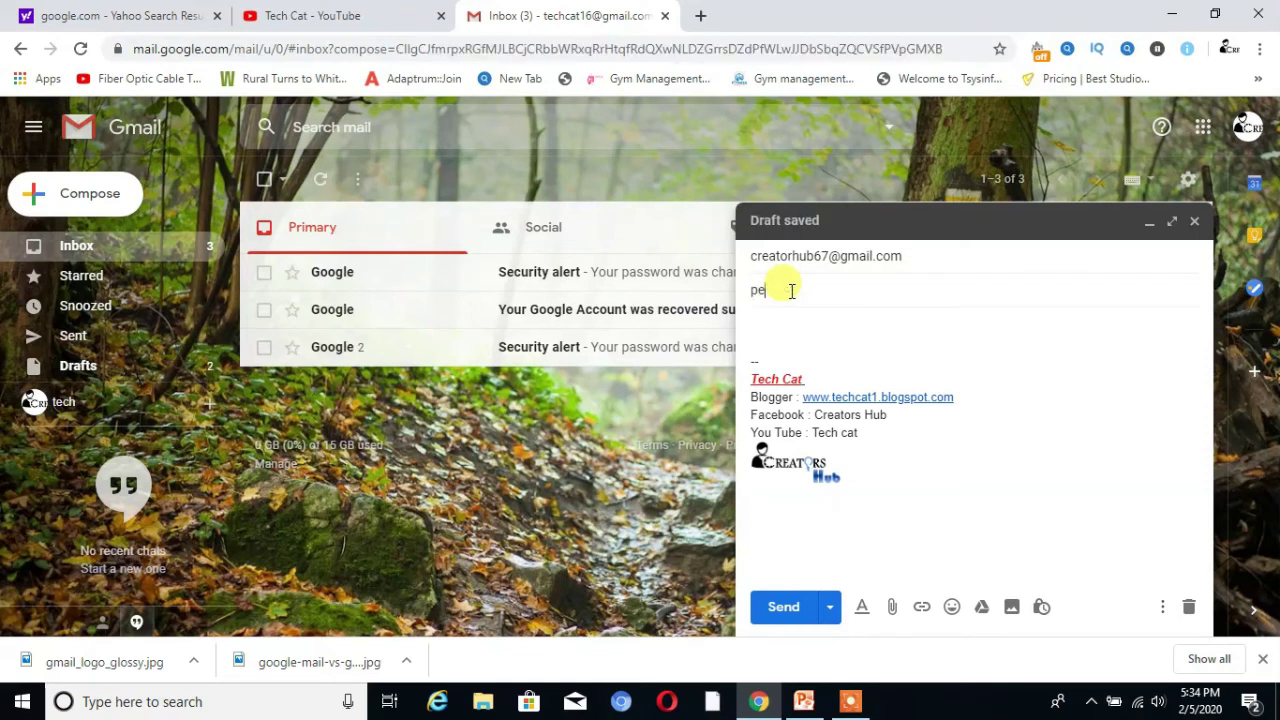
text(rmanet signature)
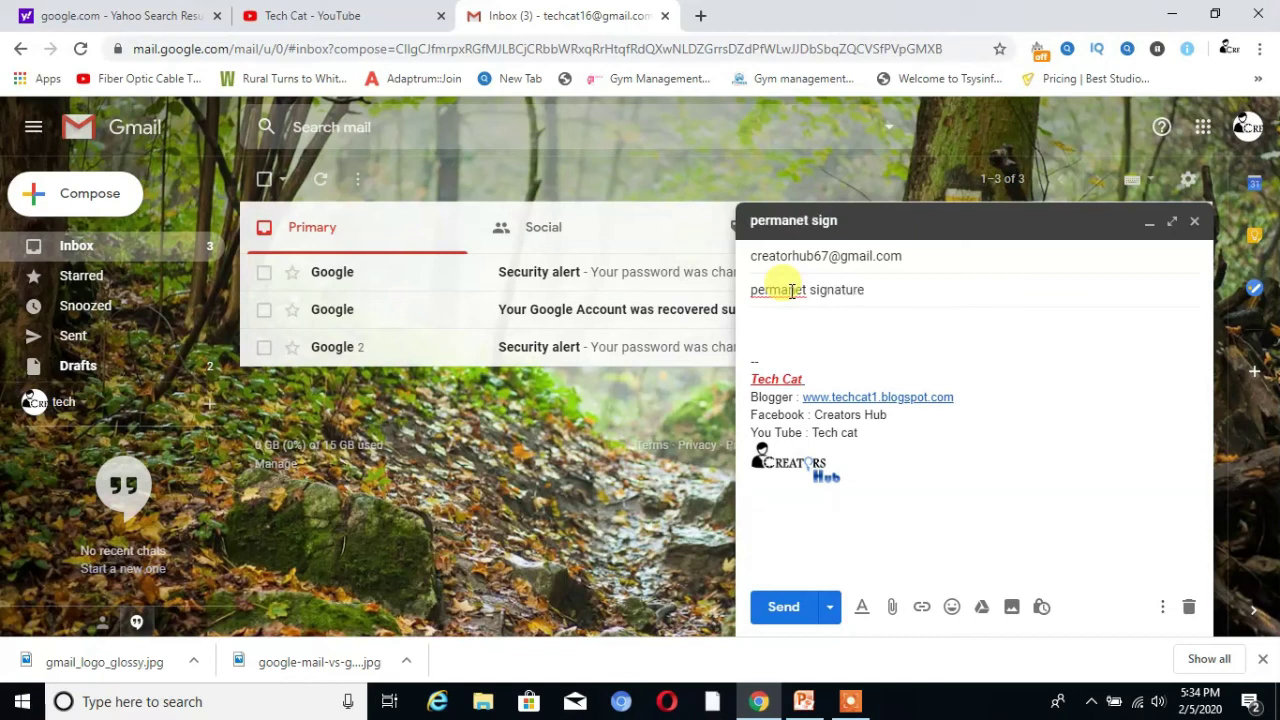
click(752, 330)
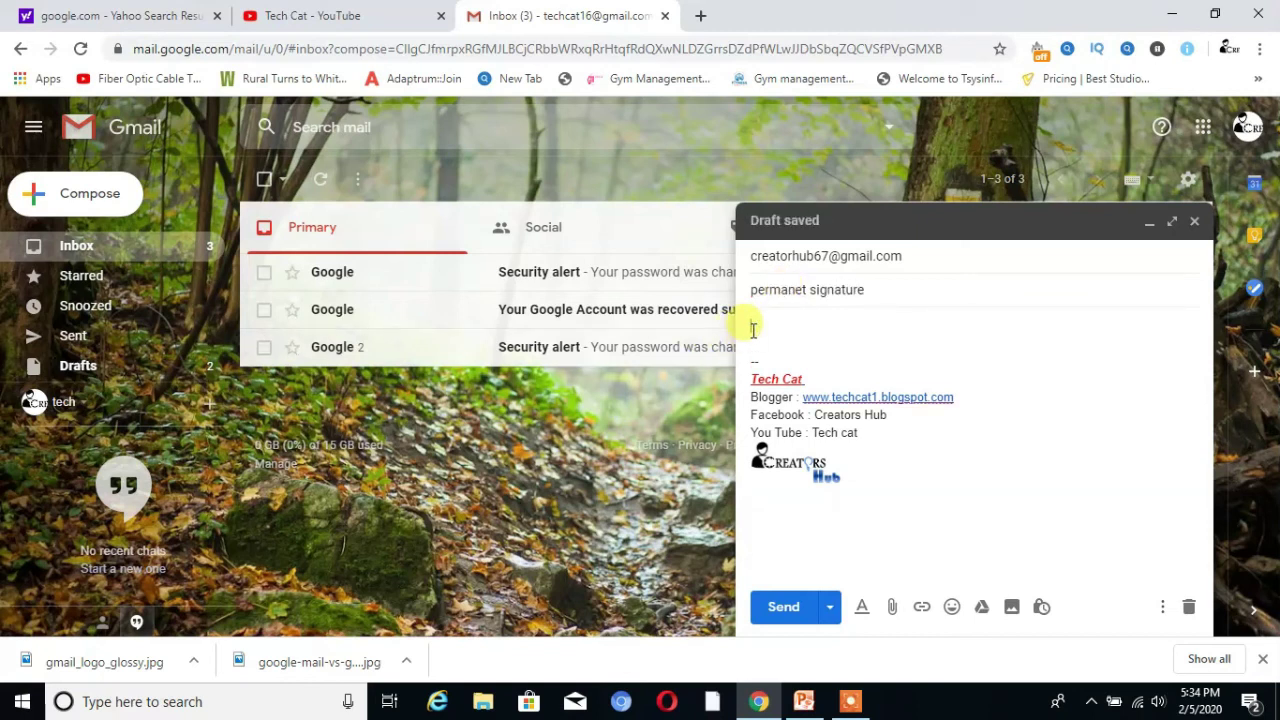
text(hjdgfsdfkjdhkjgv)
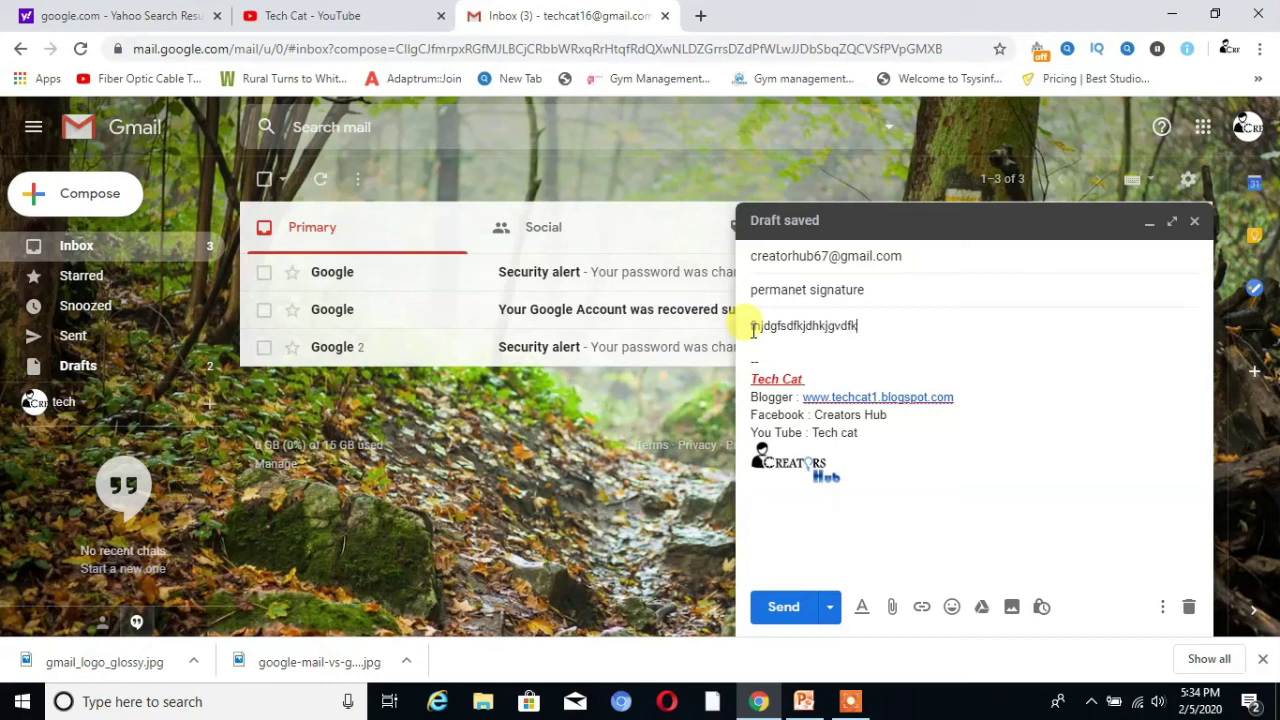
text(dfk)
key(Return)
key(Return)
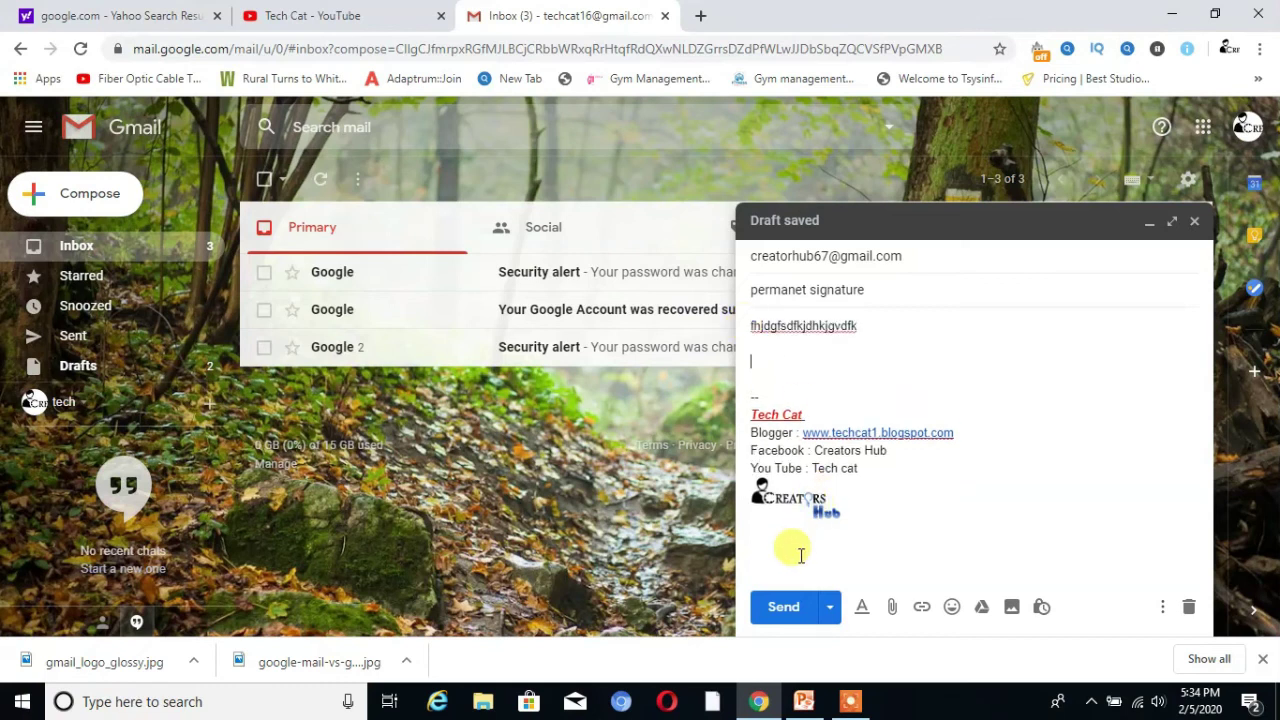
click(780, 606)
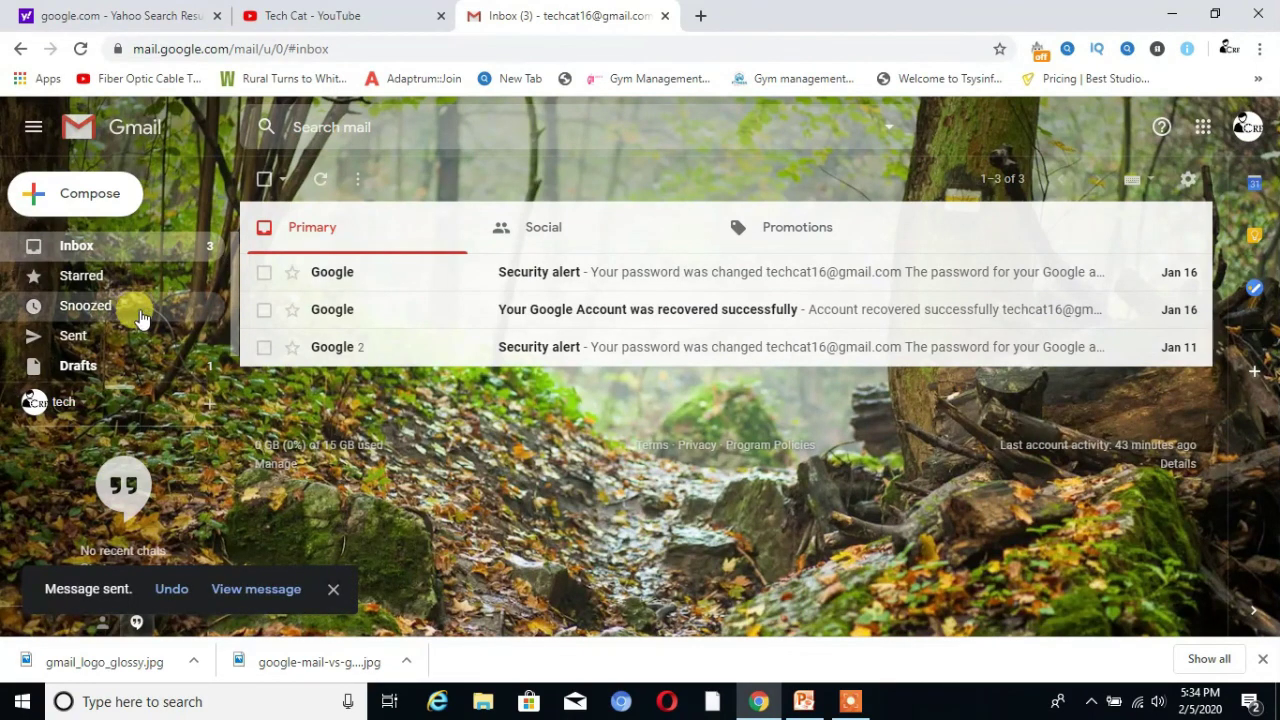
Open the sent 'permanet signature' email from the Sent folder to view its signature.
click(92, 338)
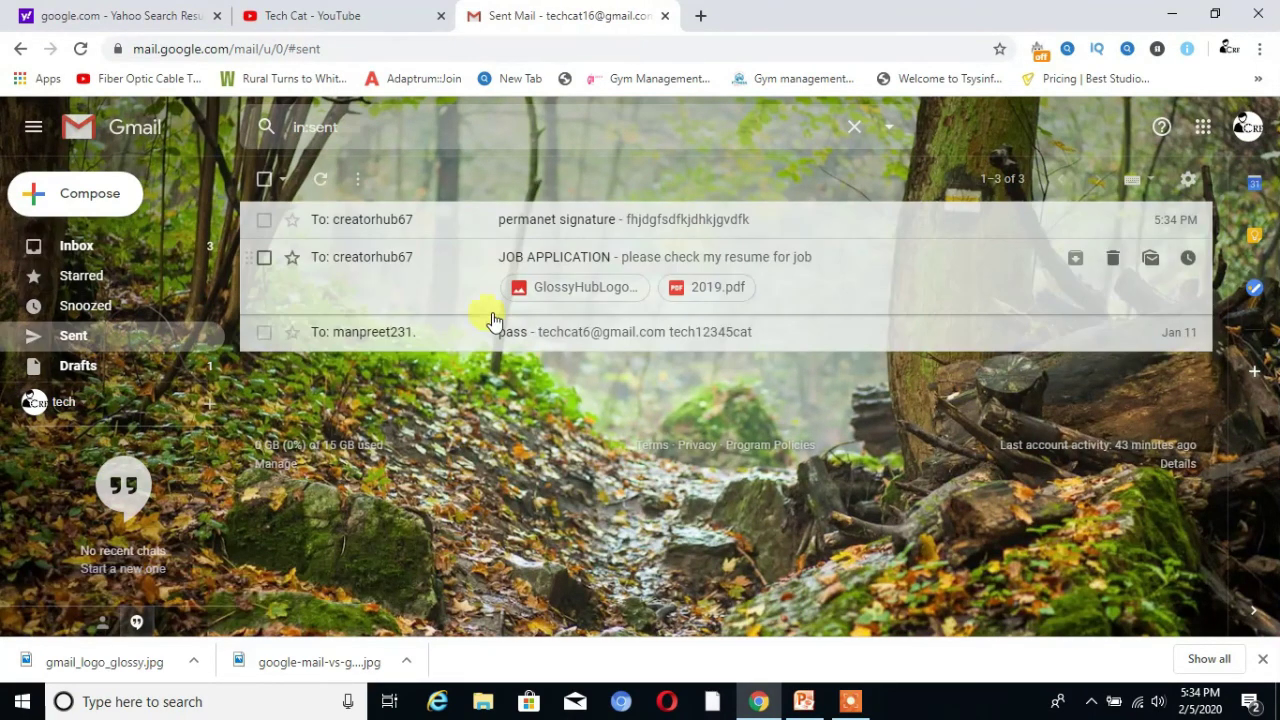
click(474, 219)
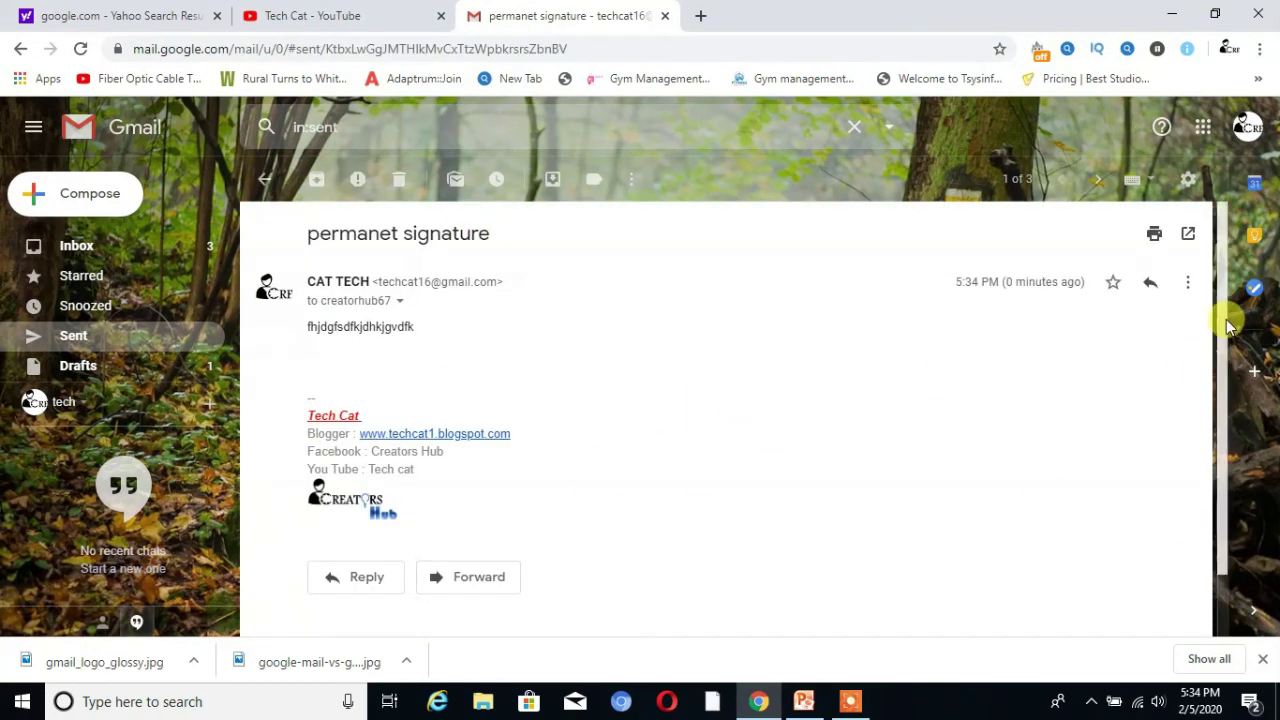
scroll(1223, 397, down, 1)
scroll(1230, 316, up, 1)
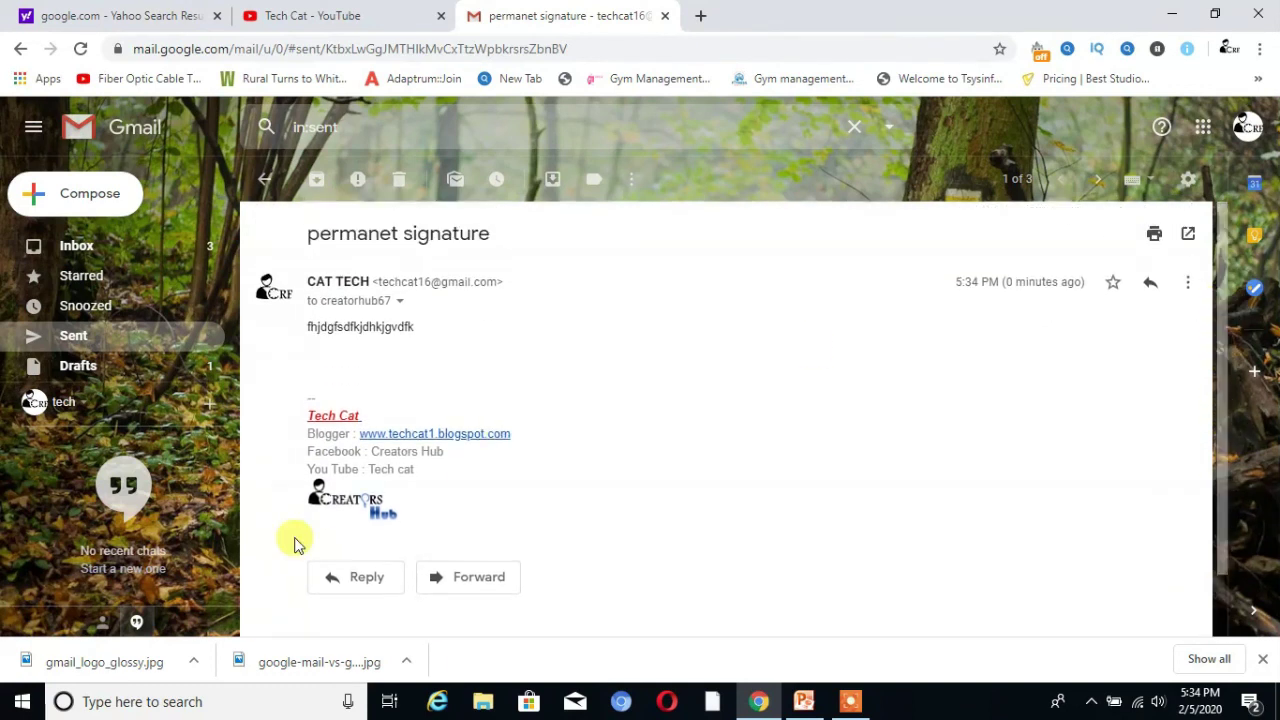